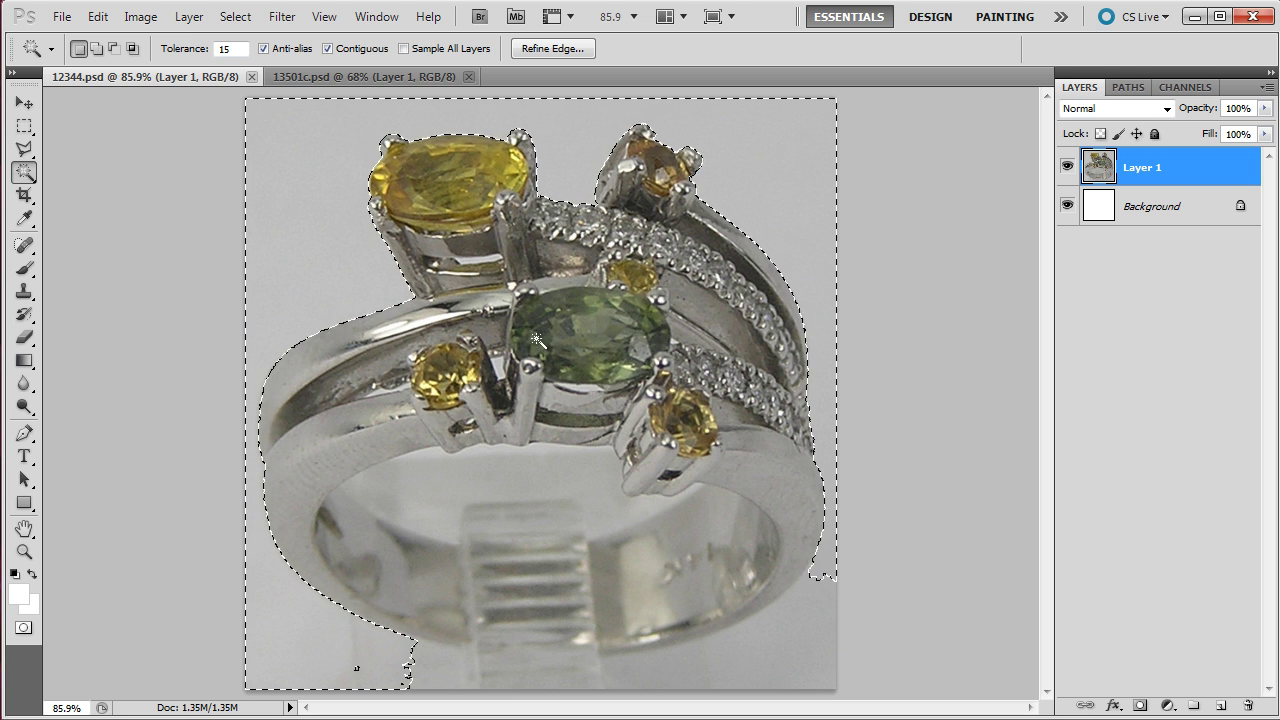
# Step: Add the small background gaps between the prongs and beside the yellow stone to the selection with the Magic Wand
pyautogui.scroll(5, 464, 284)
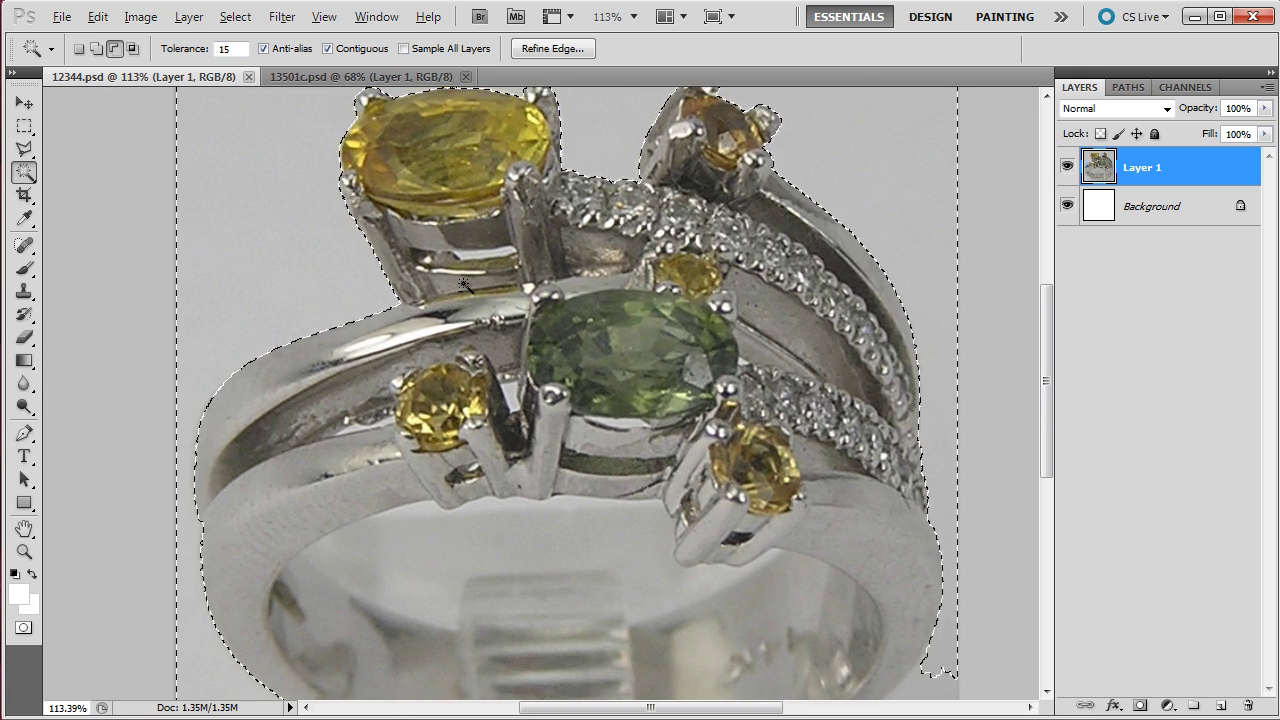
pyautogui.click(522, 226)
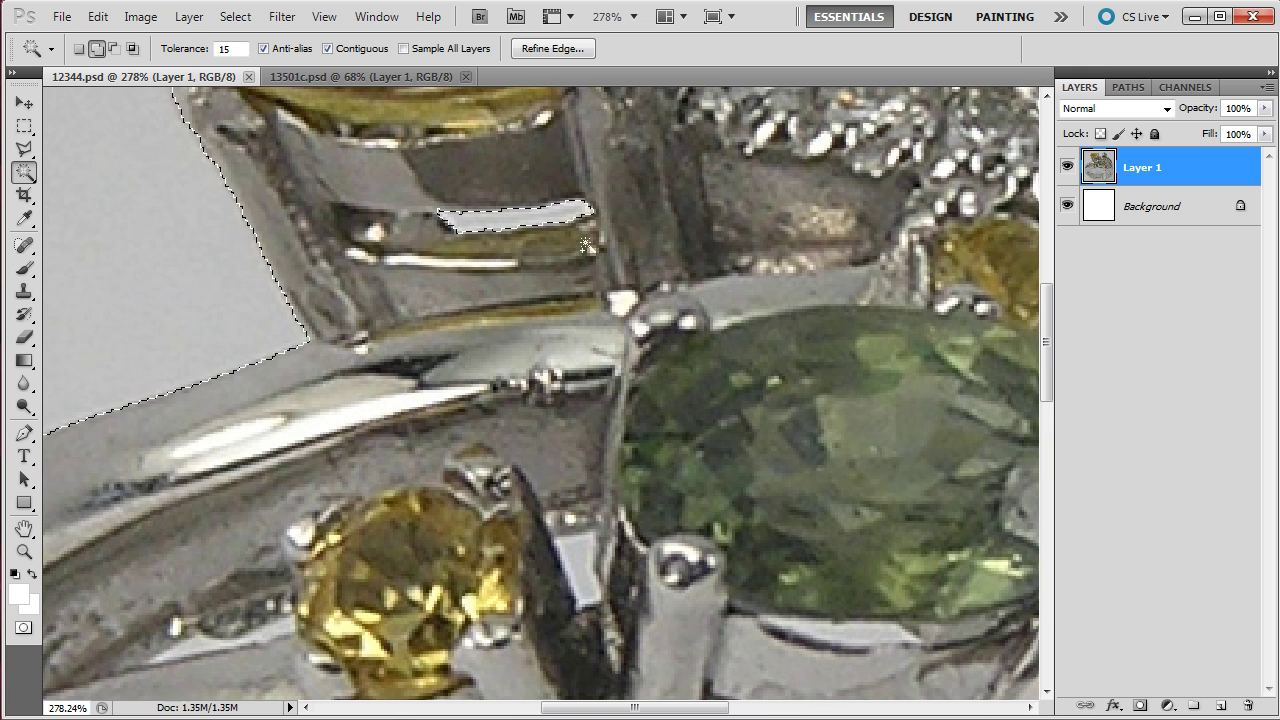
pyautogui.click(578, 568)
pyautogui.keyDown('shift'); pyautogui.click(165, 637); pyautogui.keyUp('shift')
pyautogui.keyDown('shift'); pyautogui.click(305, 646); pyautogui.keyUp('shift')
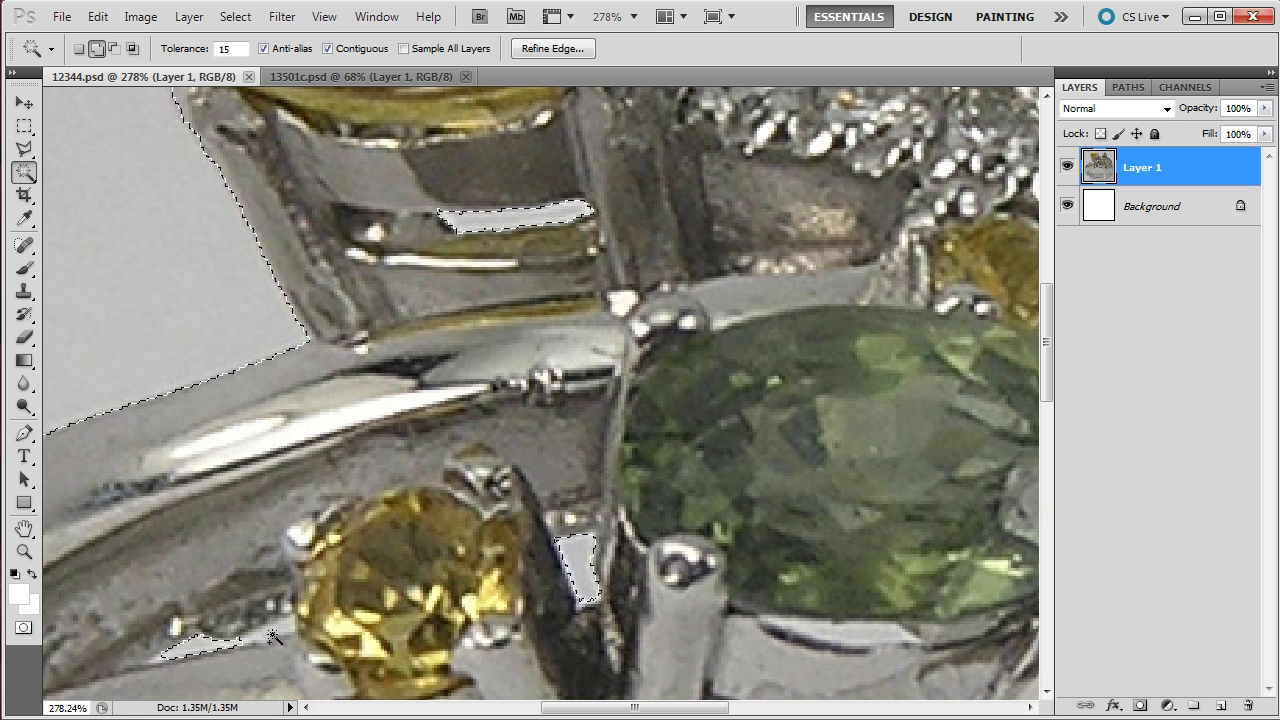
pyautogui.scroll(-5, 709, 446)
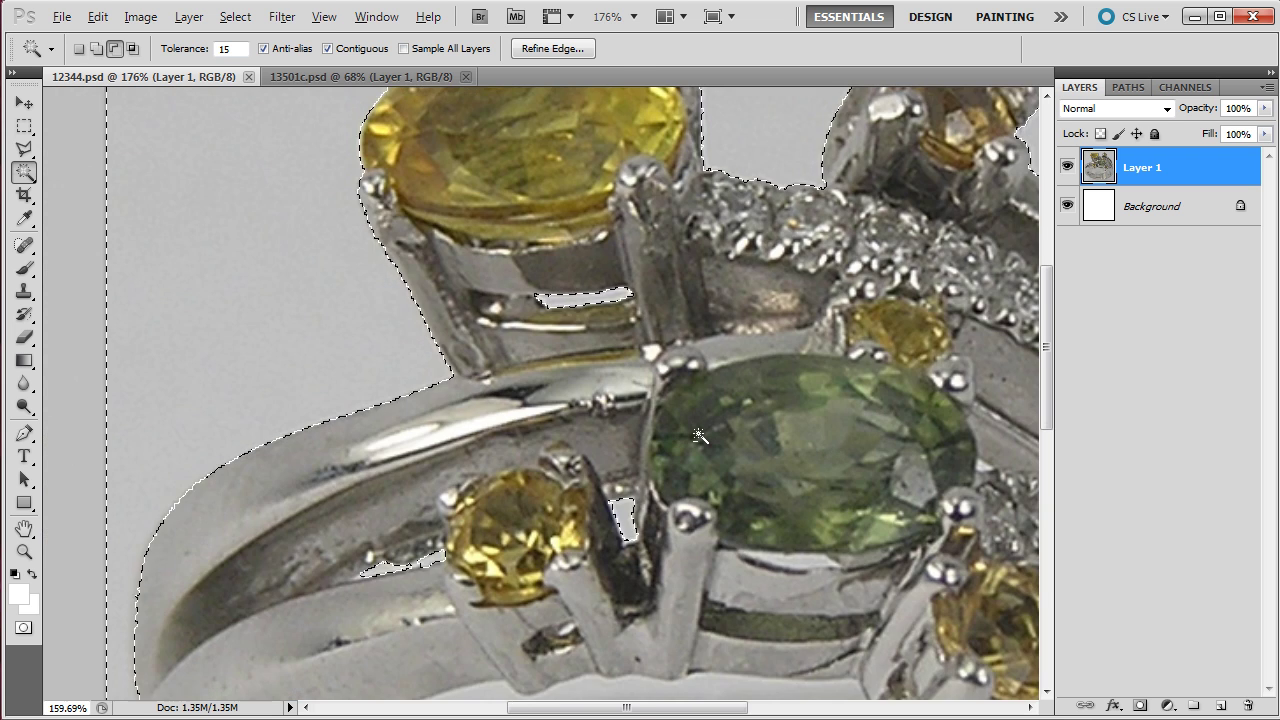
pyautogui.scroll(-3, 910, 632)
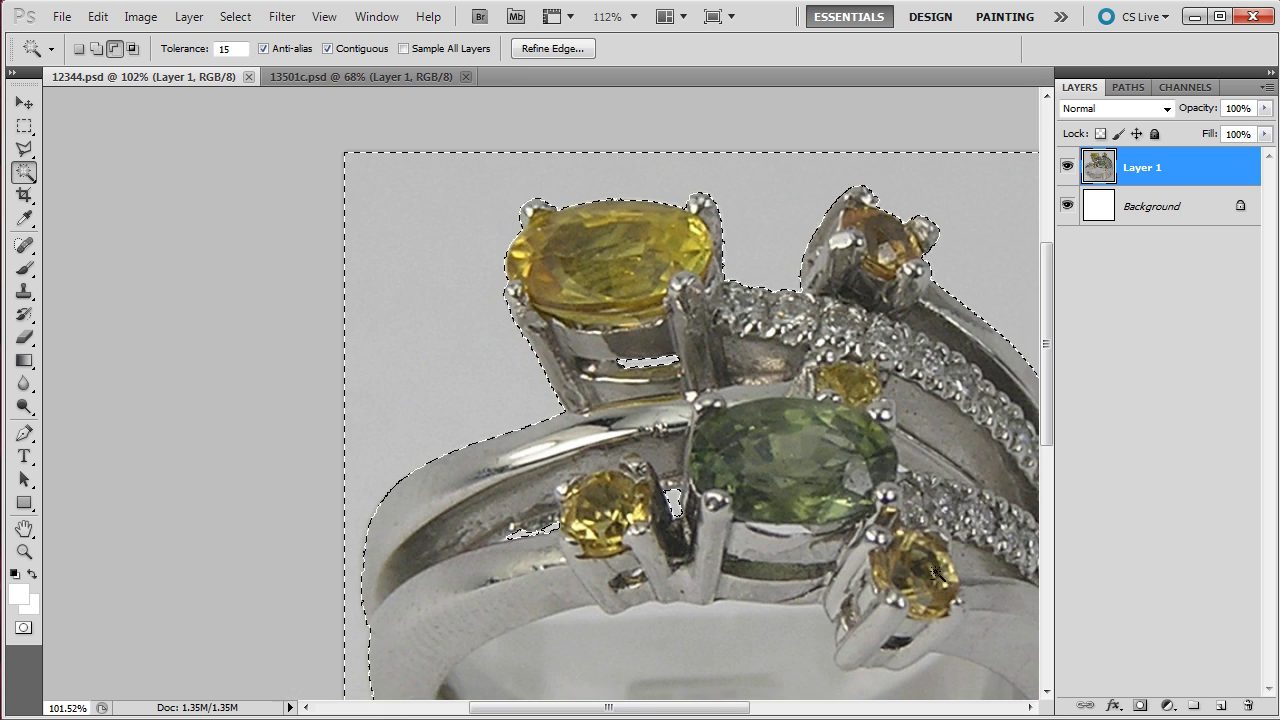
# Step: Subtract the lower part of the photo, below the middle of the band, from the selection with the Polygonal Lasso
pyautogui.press('l')
pyautogui.scroll(1, 190, 614)
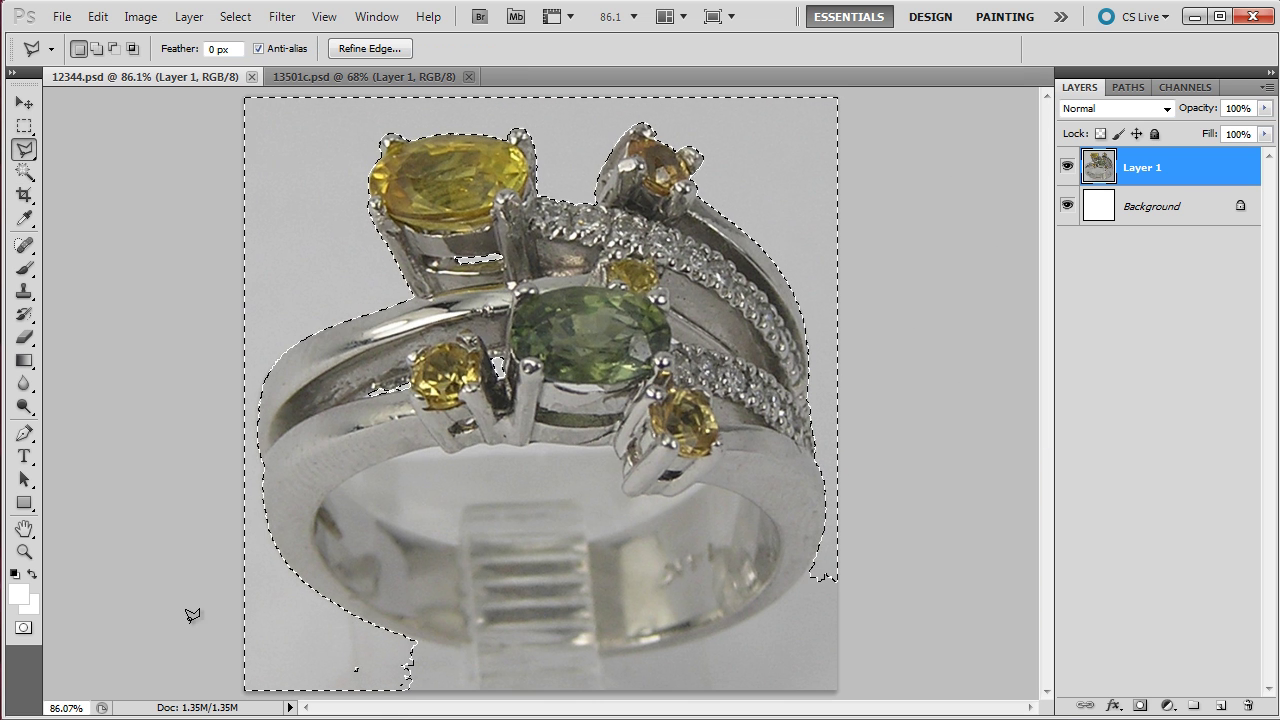
pyautogui.press('alt')
pyautogui.click(236, 540)
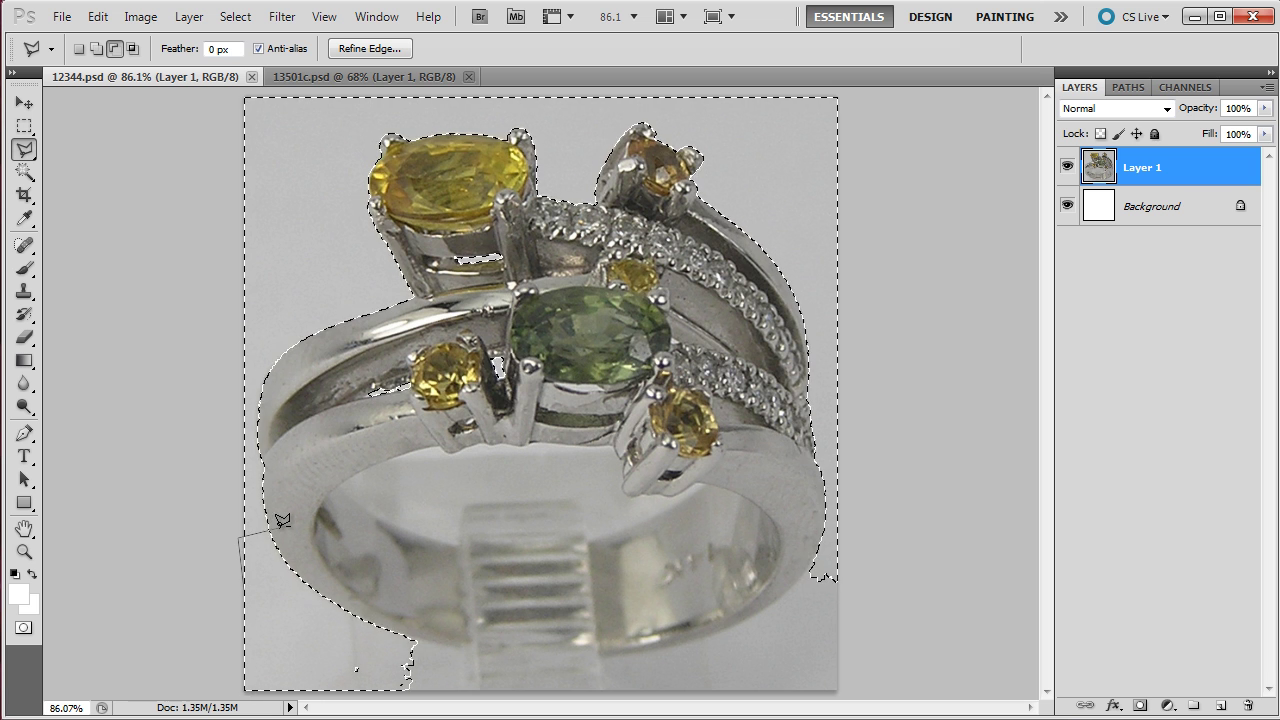
pyautogui.click(600, 497)
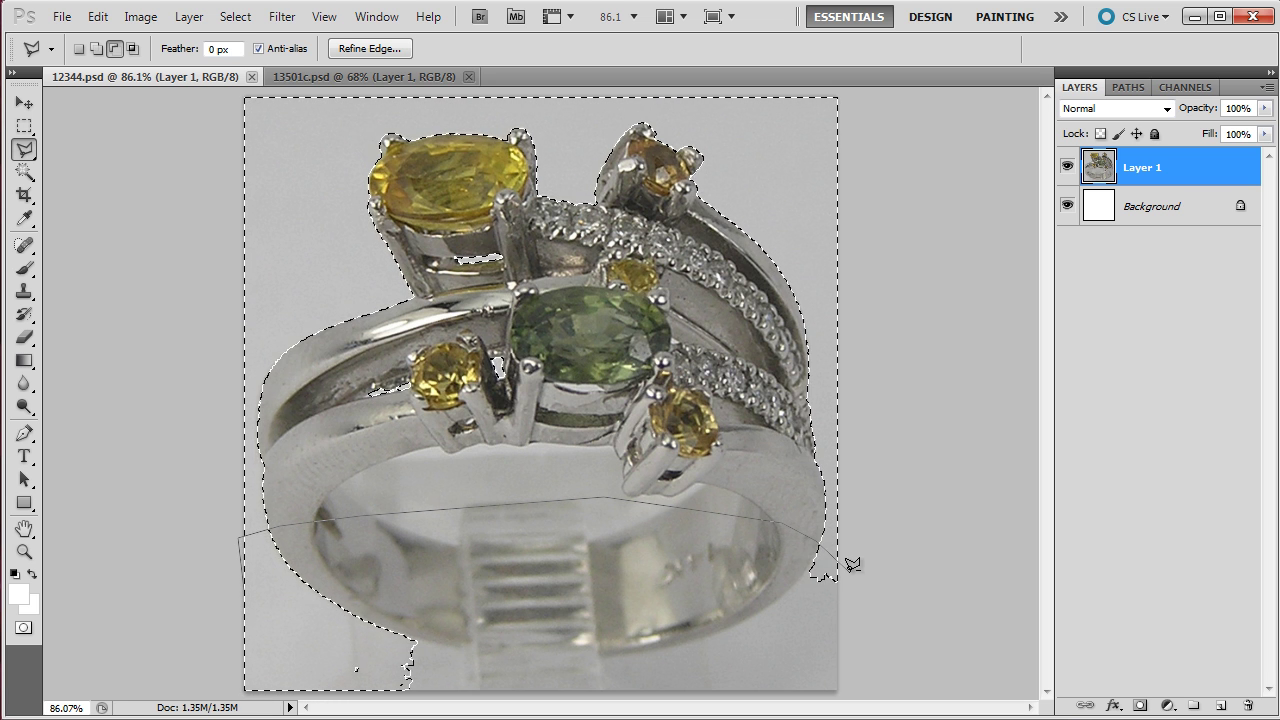
pyautogui.click(882, 617)
pyautogui.click(882, 697)
pyautogui.click(236, 697)
pyautogui.click(238, 540)
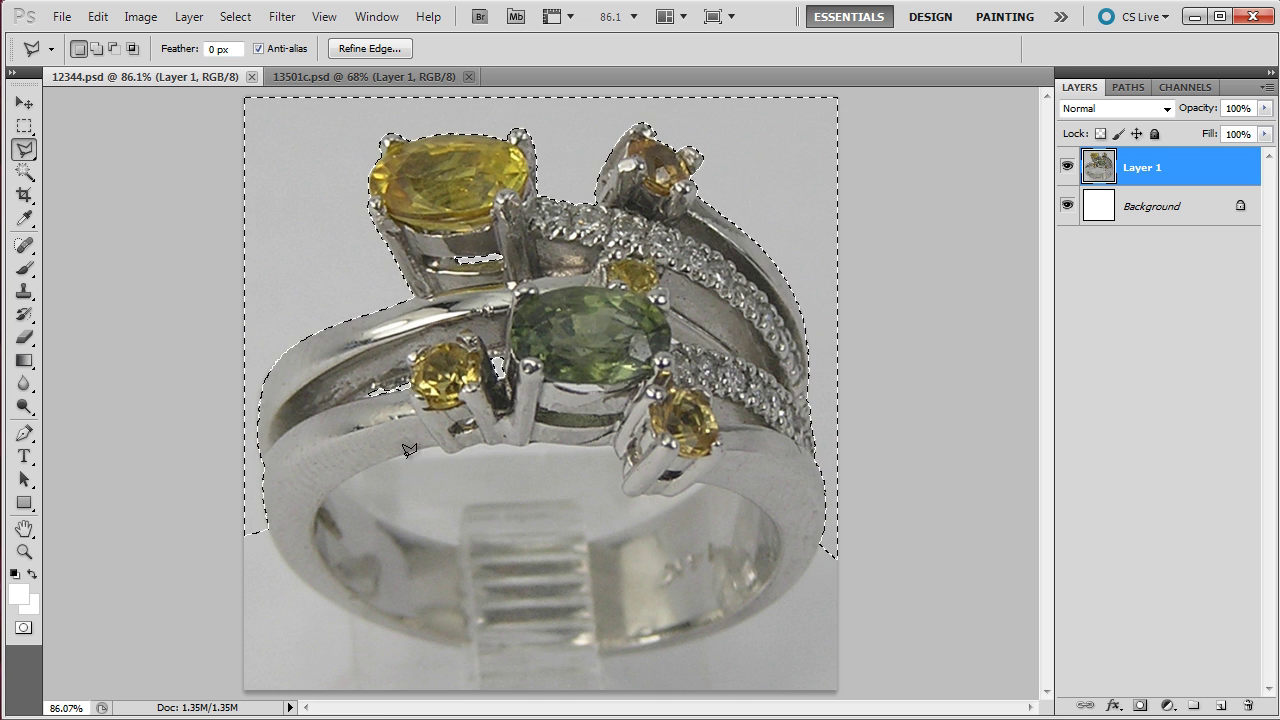
# Step: Add the upper part of the ring's inner opening to the selection, tracing along the settings and the band's inner edge
pyautogui.scroll(3, 486, 500)
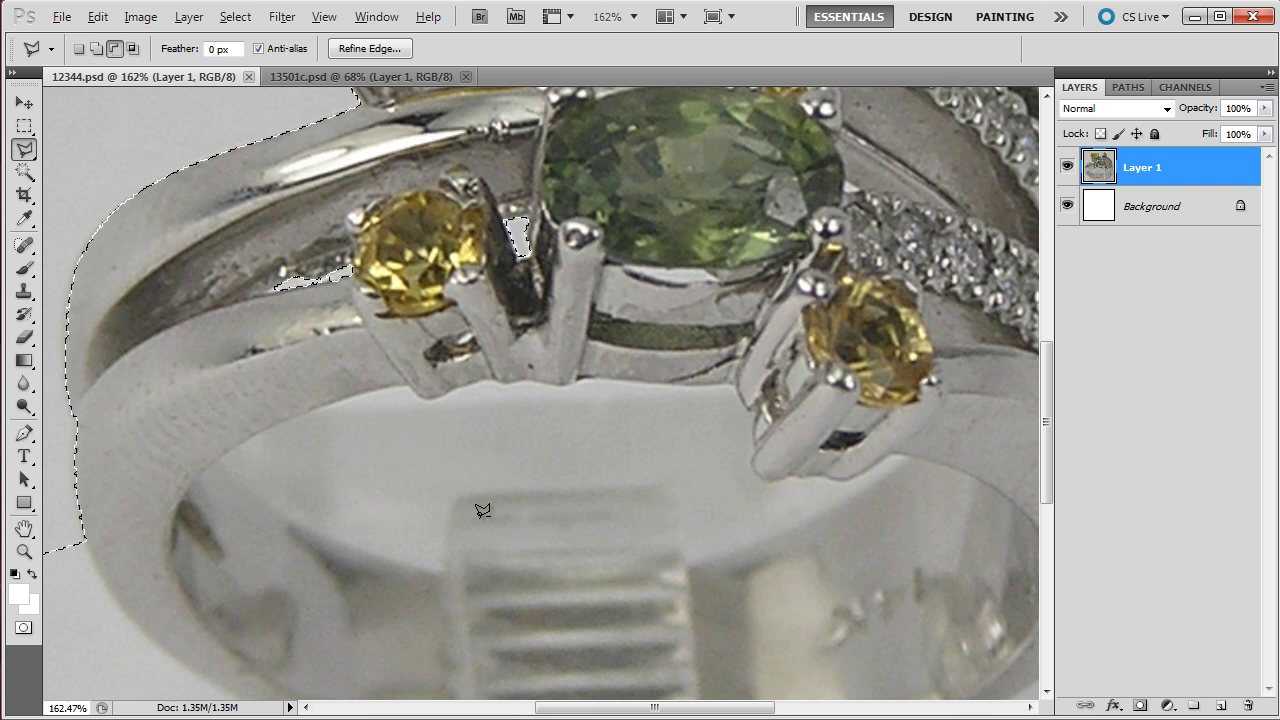
pyautogui.press('shift')
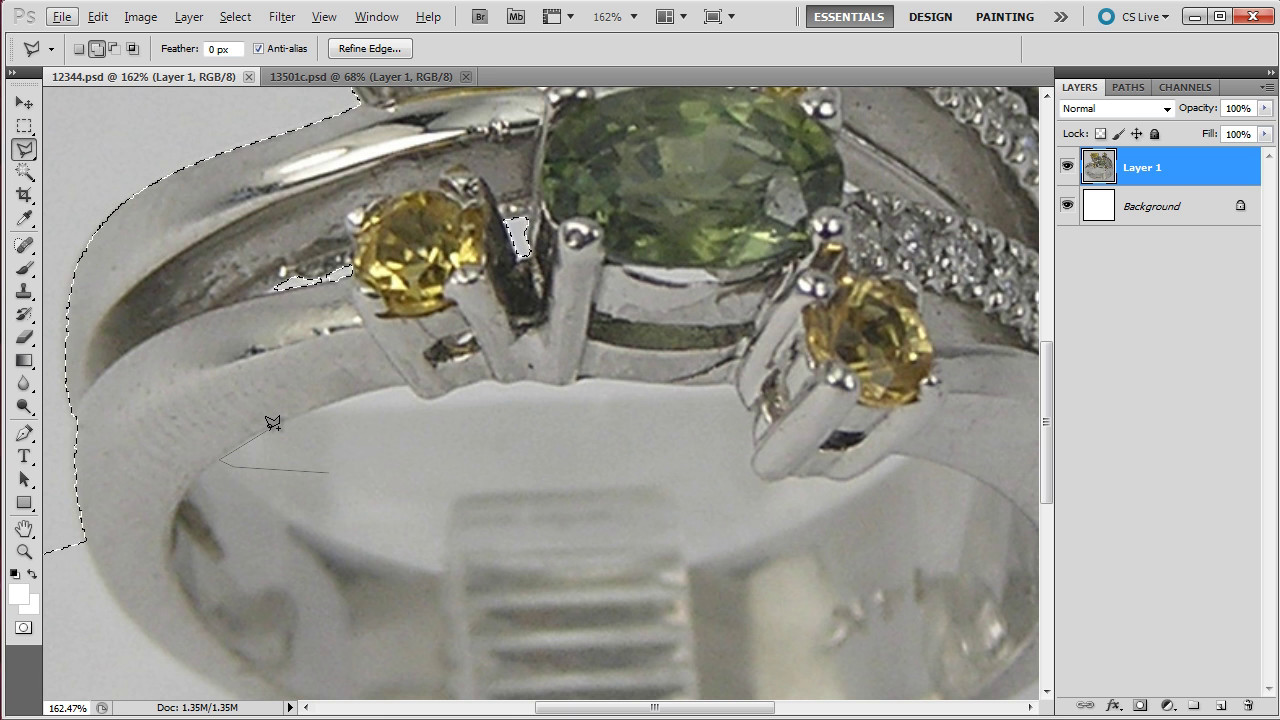
pyautogui.moveTo(314, 410)
pyautogui.mouseDown()
pyautogui.moveTo(340, 396)
pyautogui.moveTo(860, 478)
pyautogui.mouseUp()
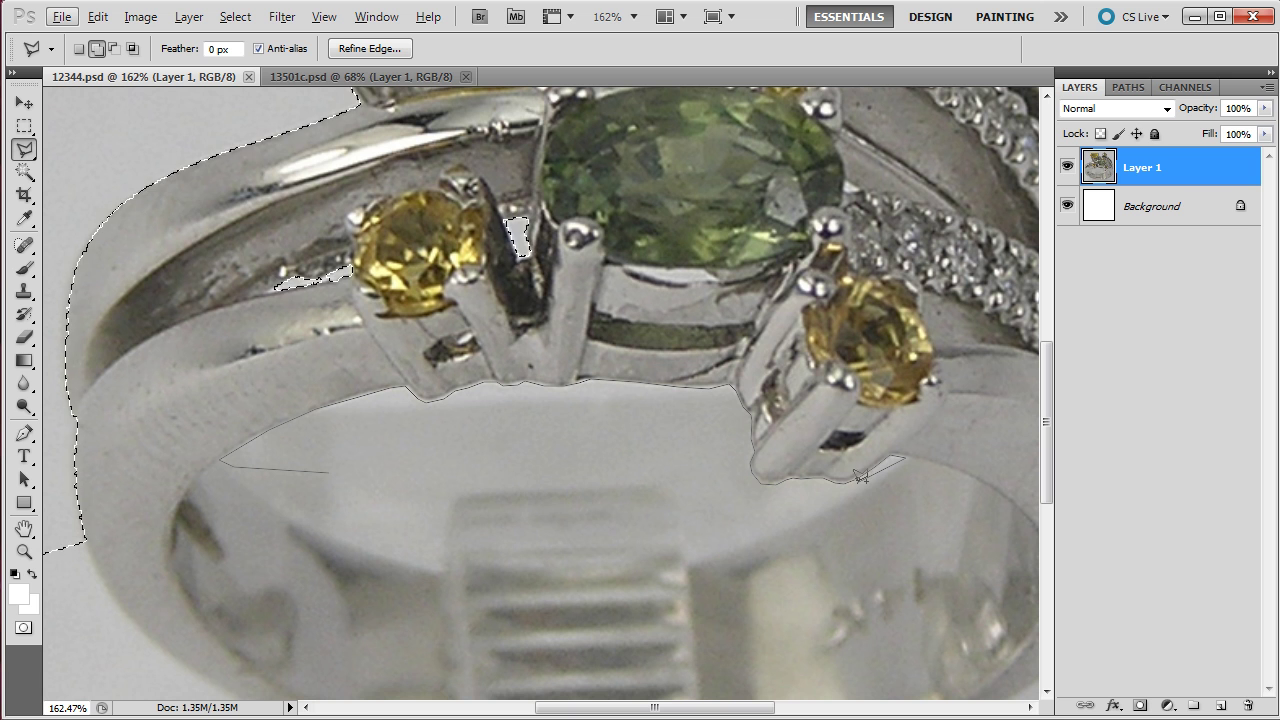
pyautogui.moveTo(789, 500)
pyautogui.mouseDown()
pyautogui.moveTo(611, 514)
pyautogui.moveTo(423, 506)
pyautogui.mouseUp()
pyautogui.doubleClick(423, 506)
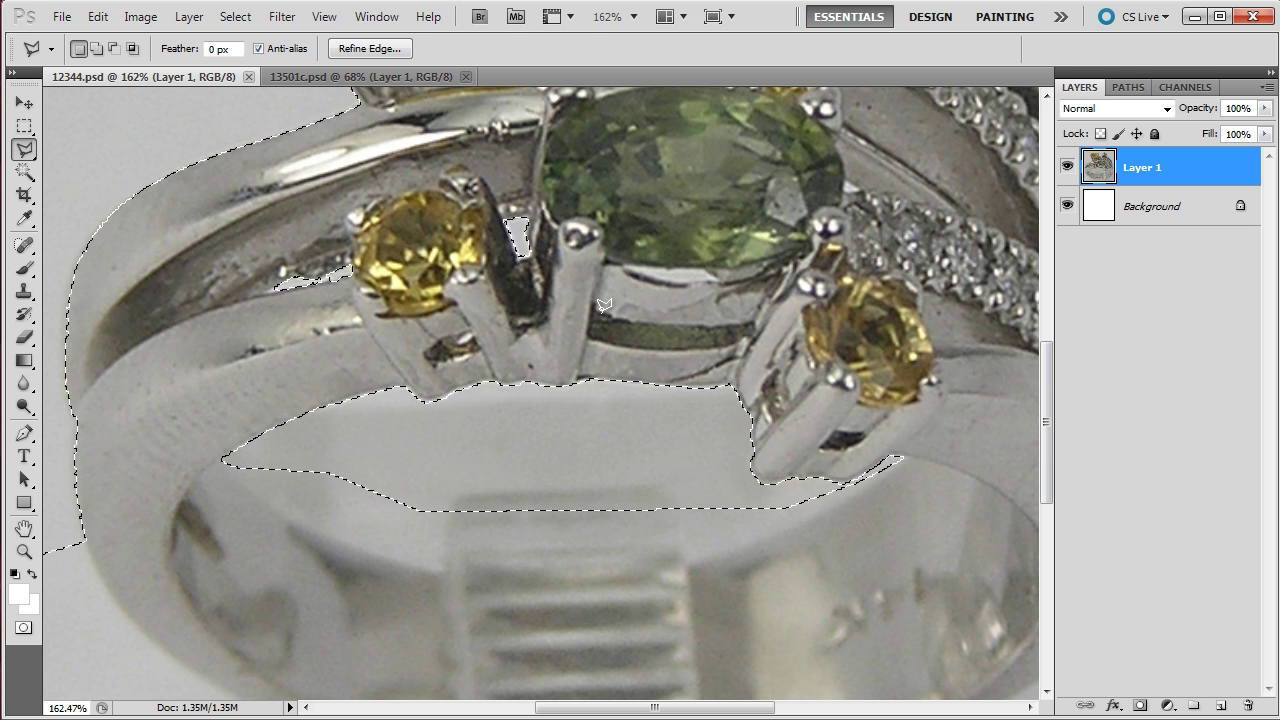
# Step: Add the thin background gap beneath the green stone to the selection with the Magic Wand
pyautogui.press('w')
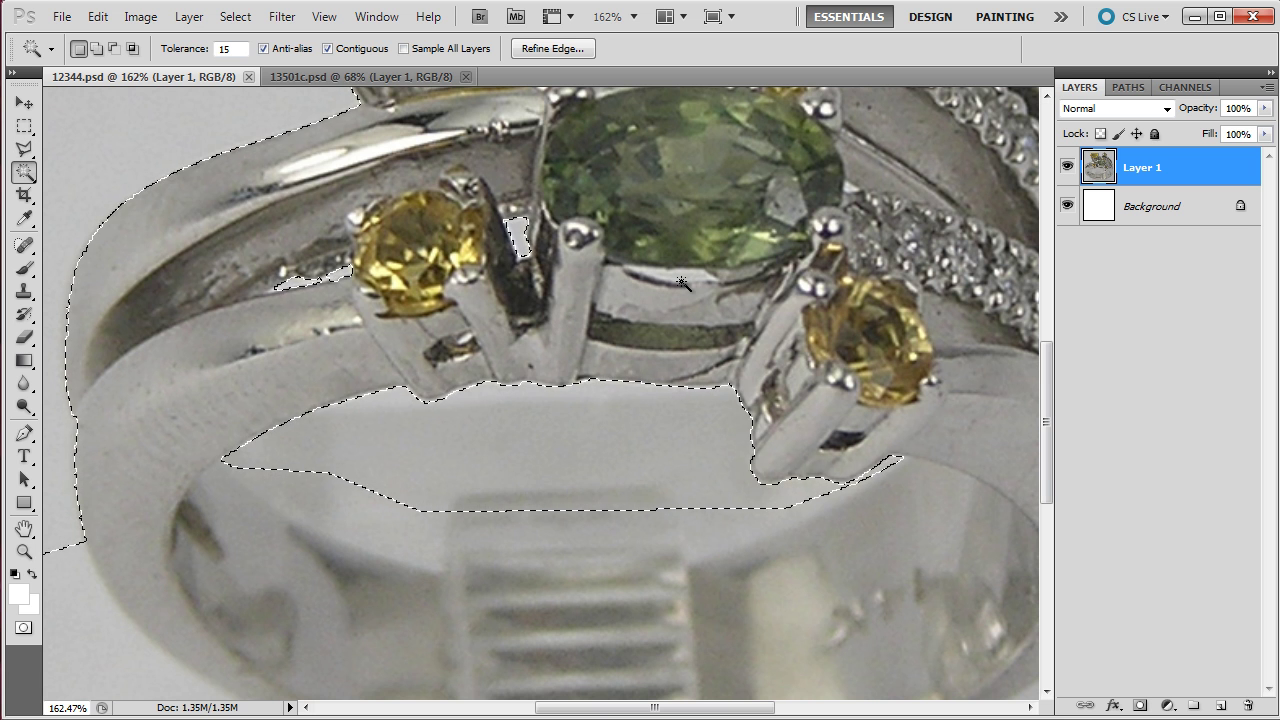
pyautogui.keyDown('shift'); pyautogui.click(668, 276); pyautogui.keyUp('shift')
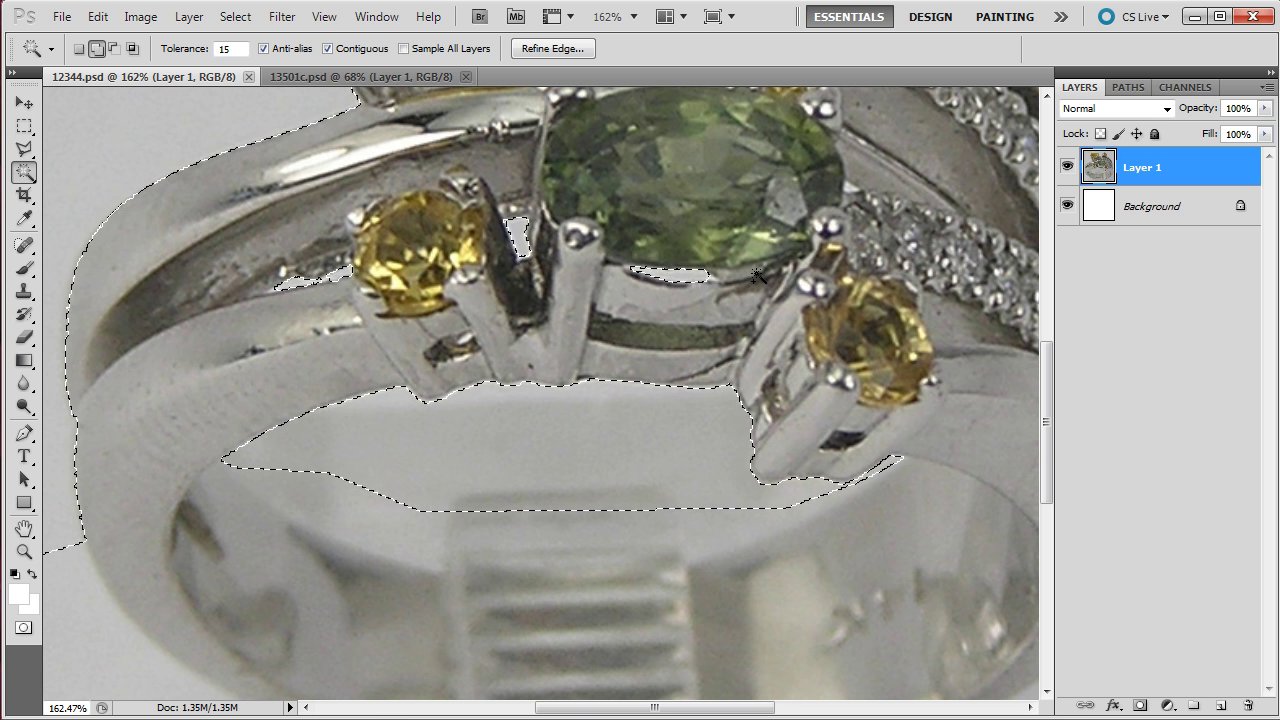
pyautogui.moveTo(1048, 434); pyautogui.dragTo(1043, 374)
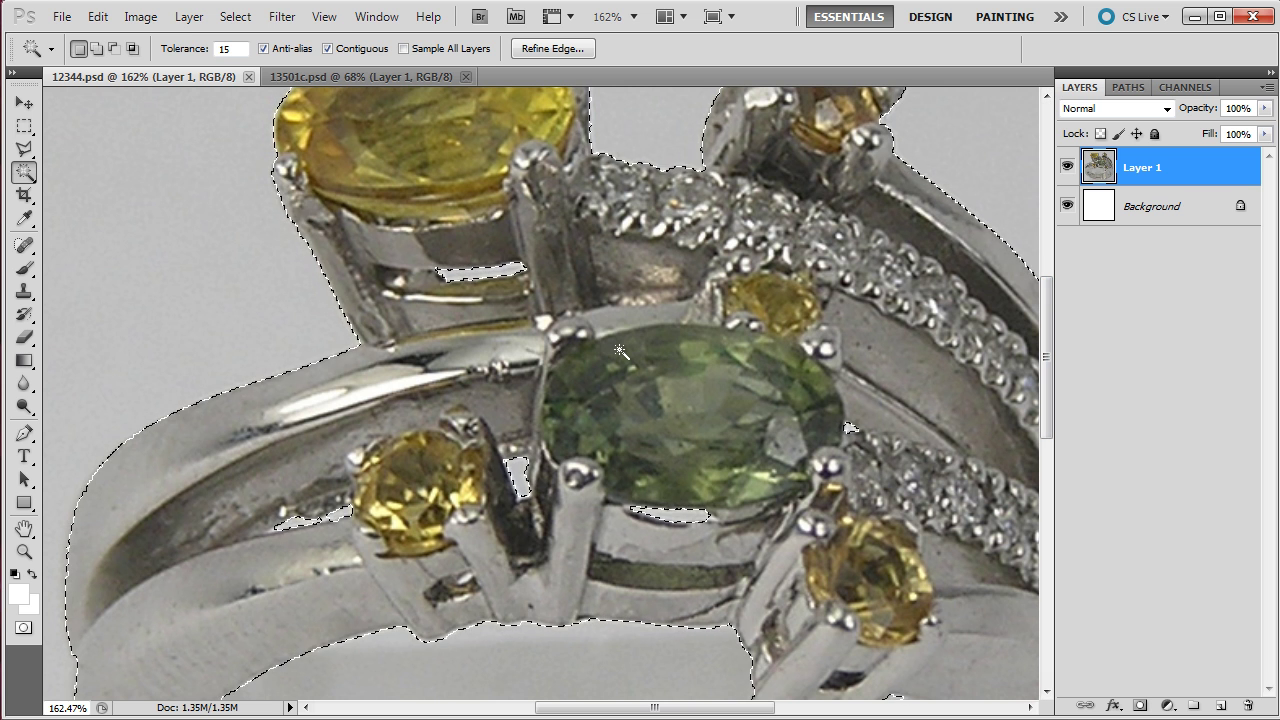
pyautogui.hotkey('ctrl', '1')
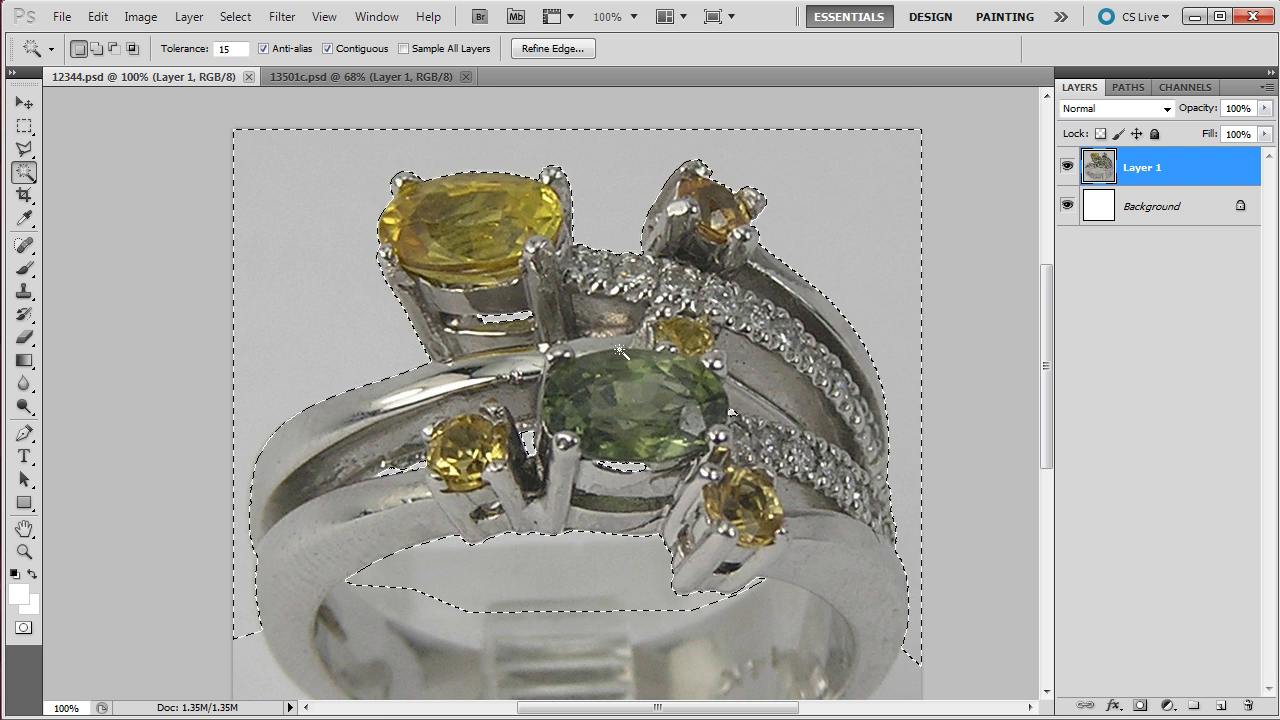
pyautogui.hotkey('ctrl', '0')
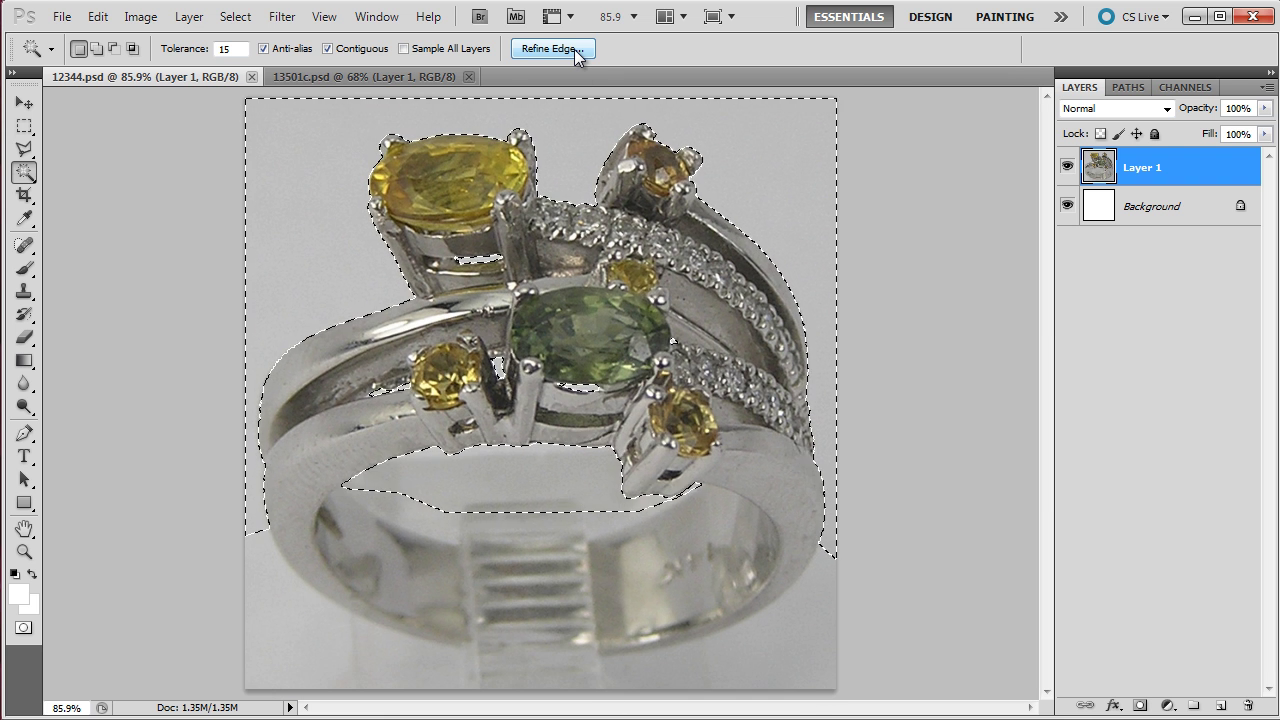
# Step: Invert the selection and start refining its edge with a radius of 0.1 px
pyautogui.hotkey('ctrl', 'shift', 'i')
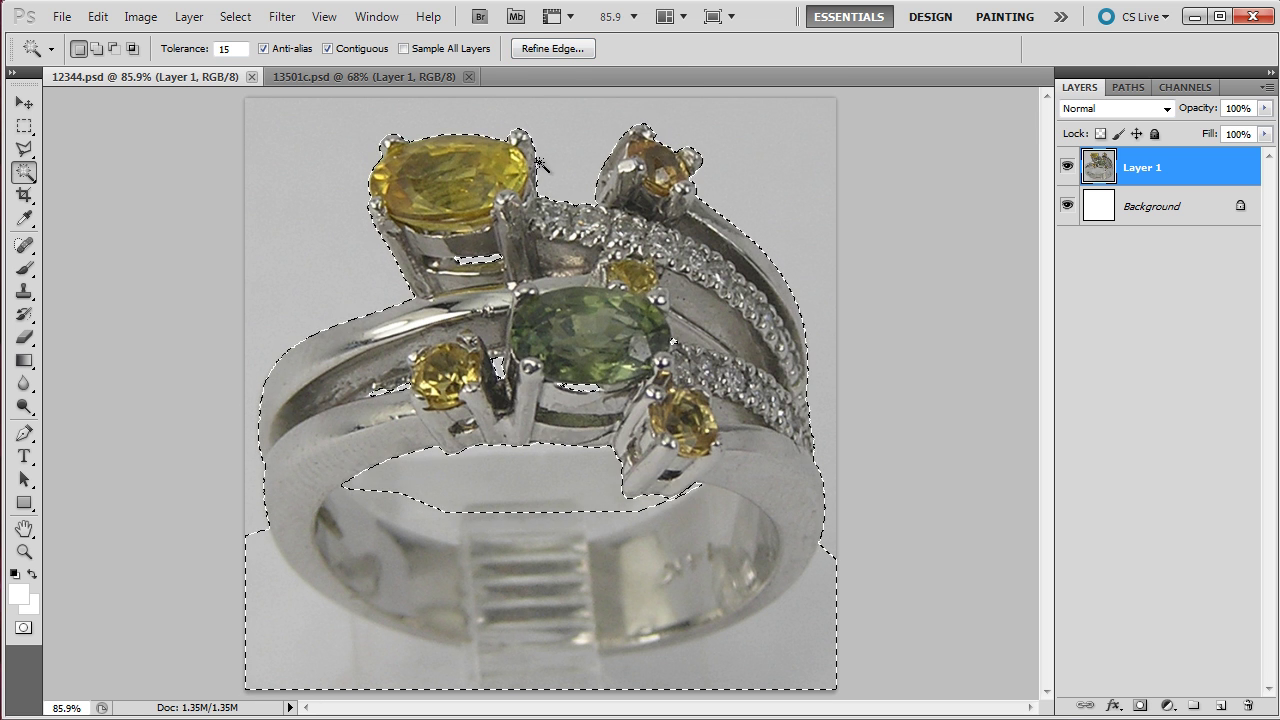
pyautogui.click(552, 48)
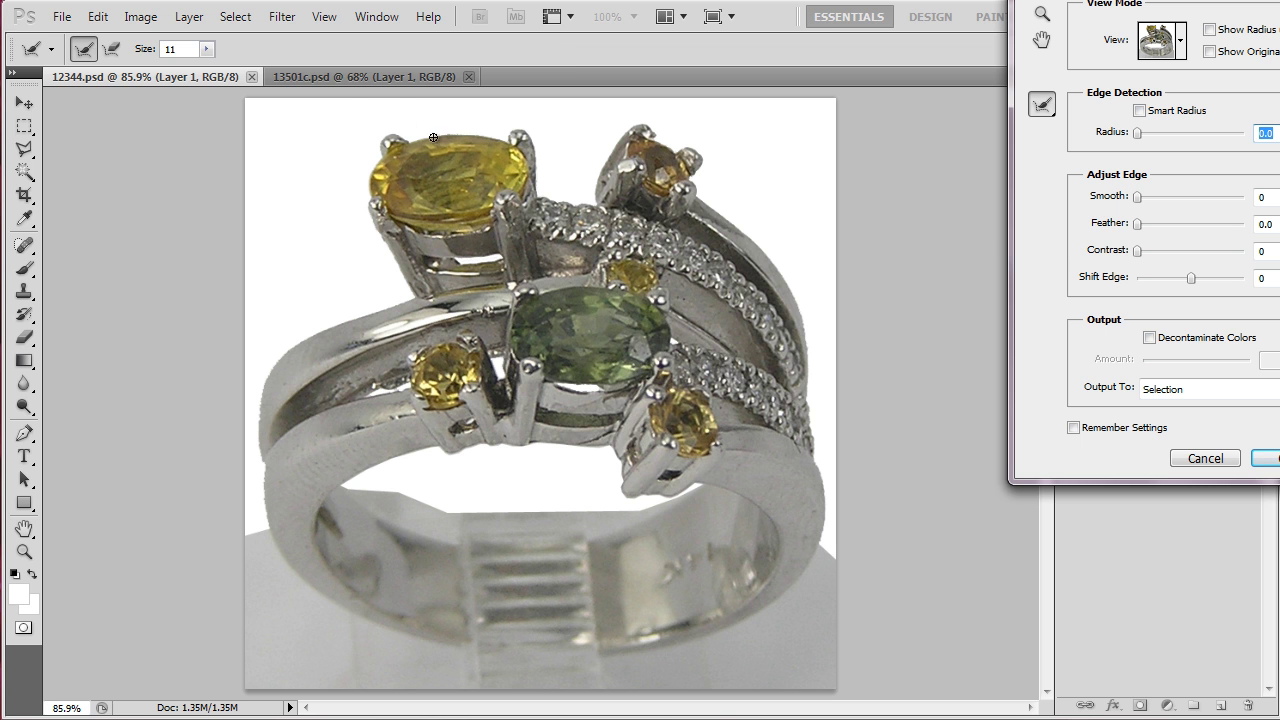
pyautogui.moveTo(1127, 2); pyautogui.dragTo(1015, 79)
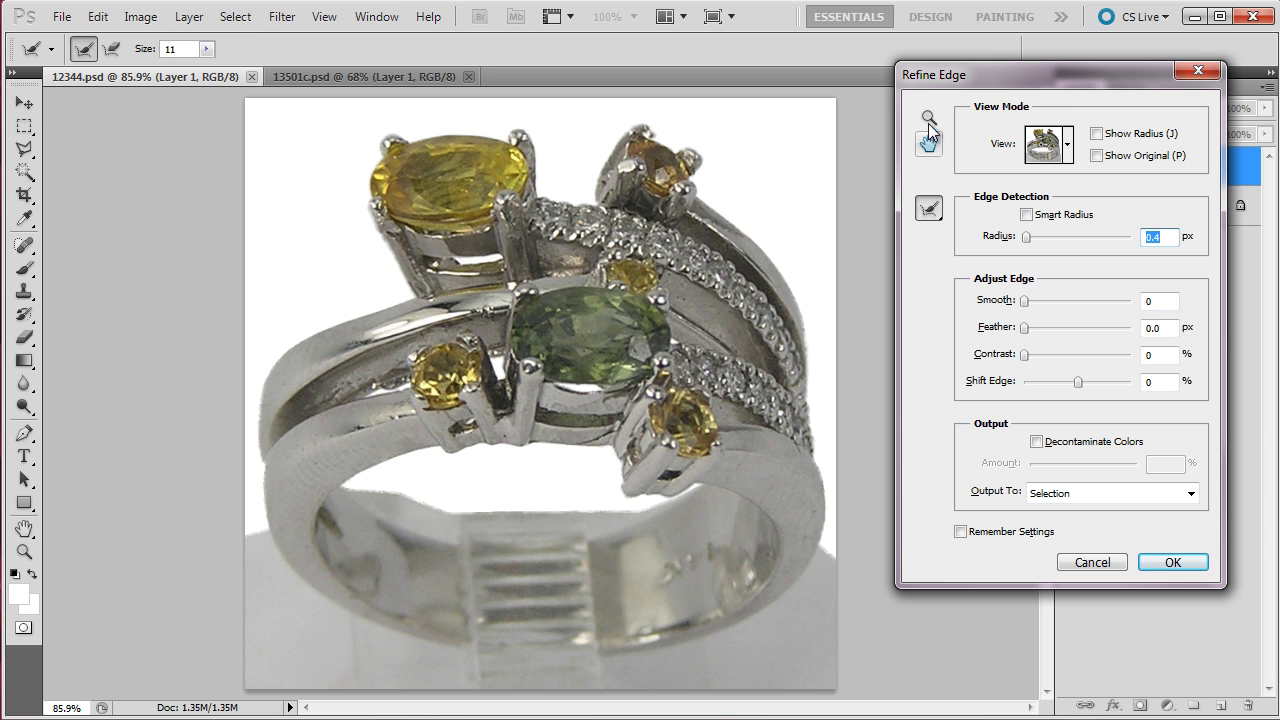
pyautogui.click(929, 118)
pyautogui.click(545, 351)
pyautogui.click(548, 257)
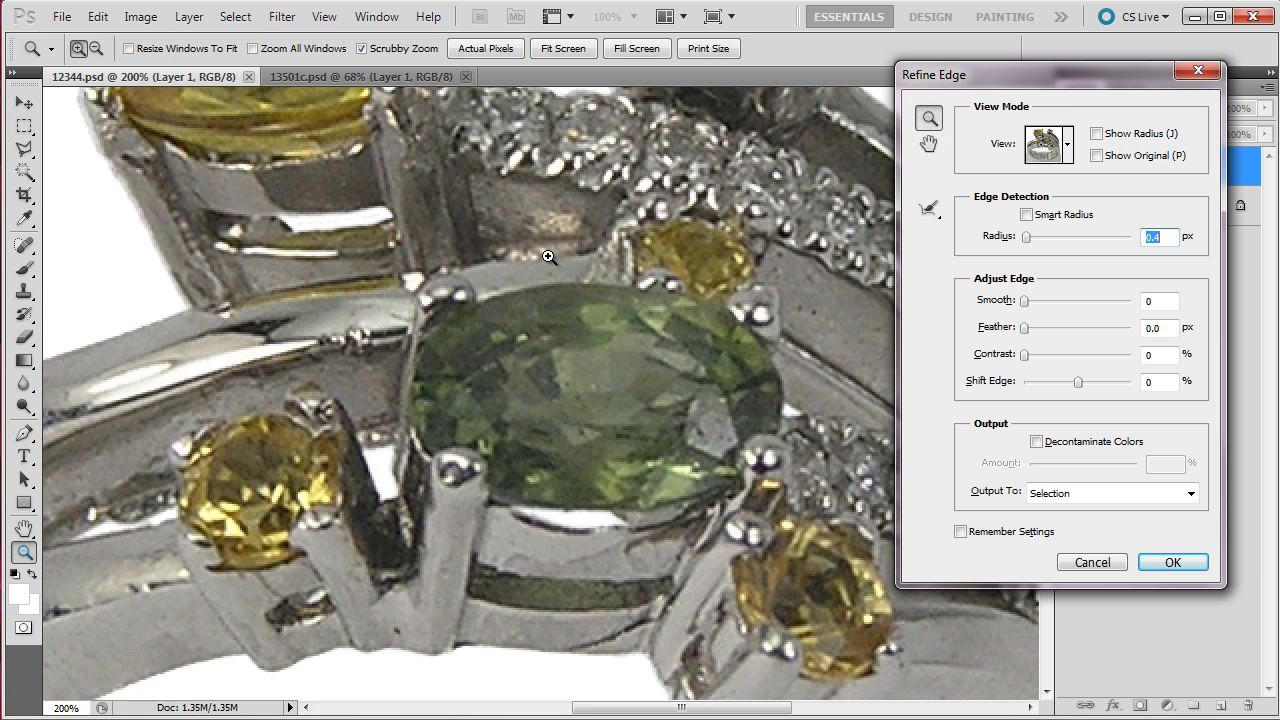
pyautogui.press('alt')
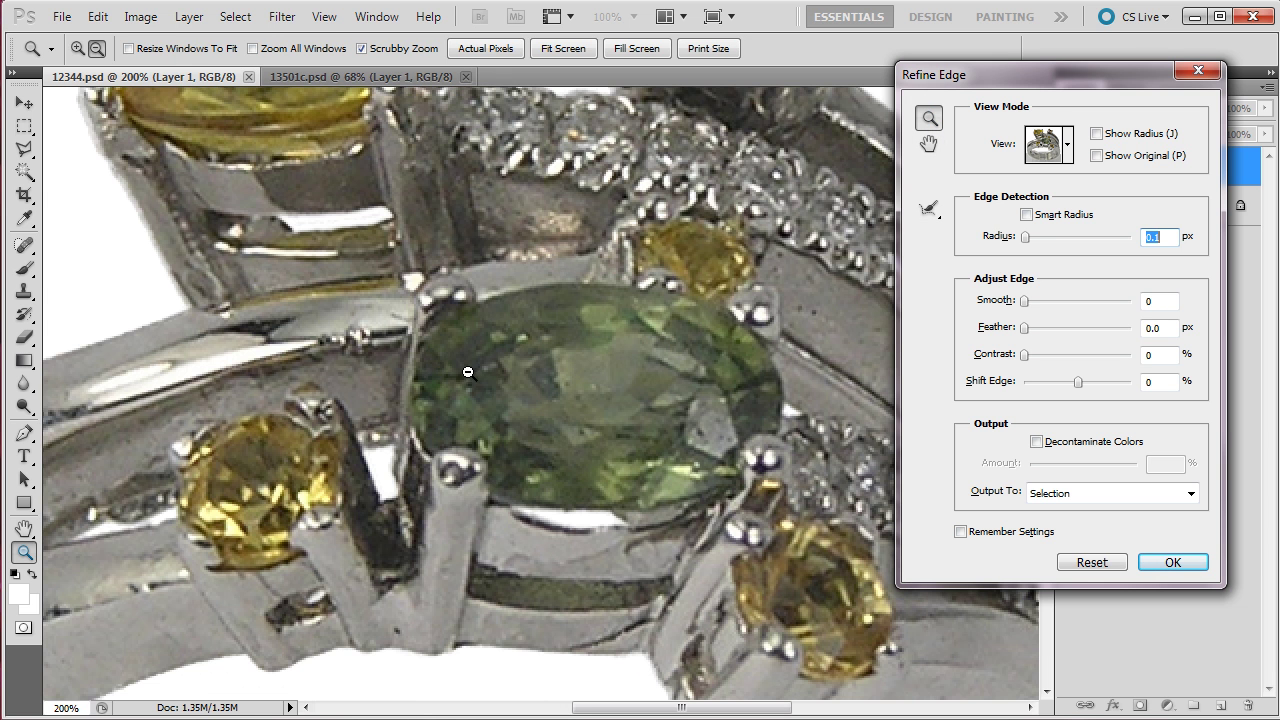
pyautogui.keyDown('alt'); pyautogui.click(462, 375); pyautogui.keyUp('alt')
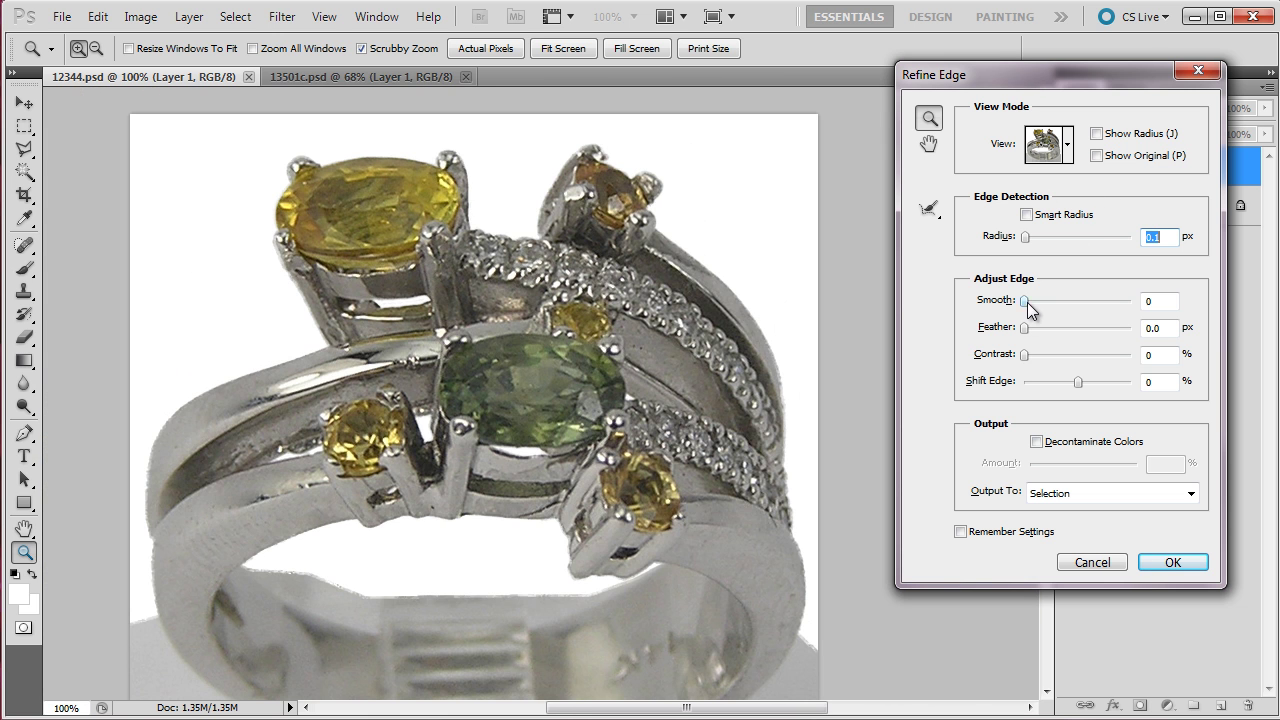
# Step: Set the edge refinement's Smooth to 14 and Contrast to 7%, and apply it to the selection
pyautogui.moveTo(1025, 305); pyautogui.dragTo(1065, 308)
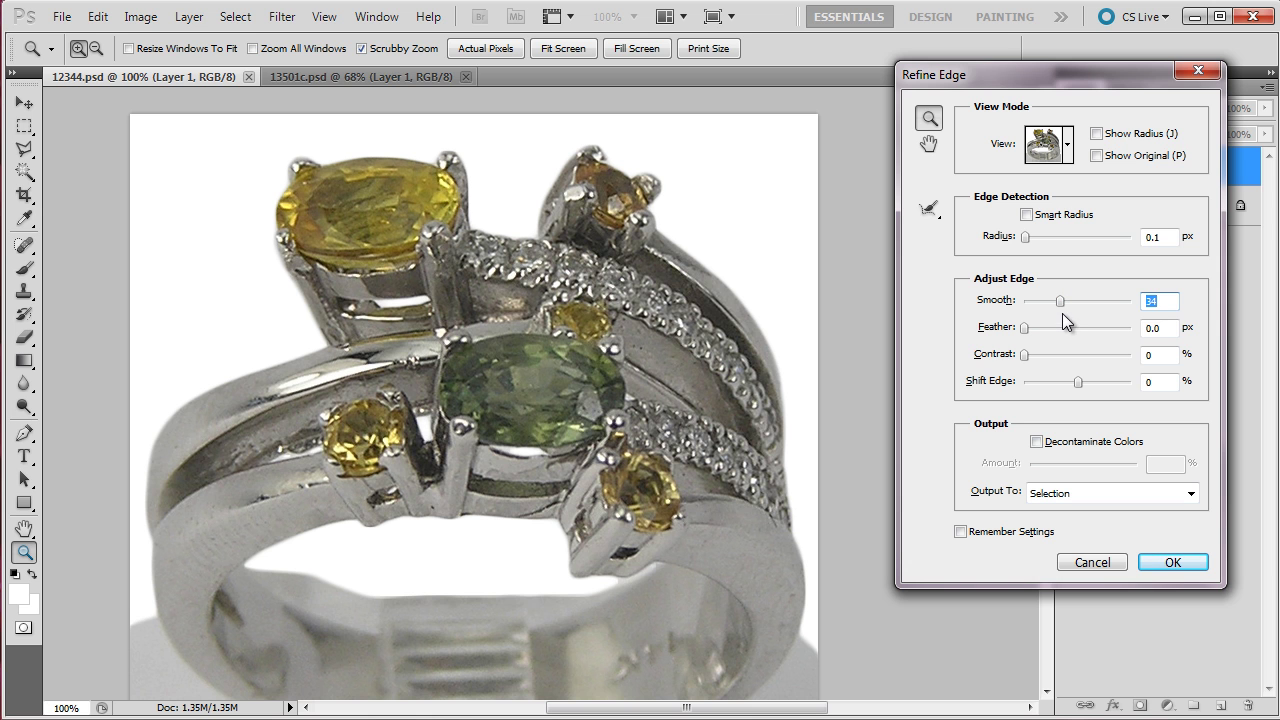
pyautogui.moveTo(1060, 302); pyautogui.dragTo(1043, 304)
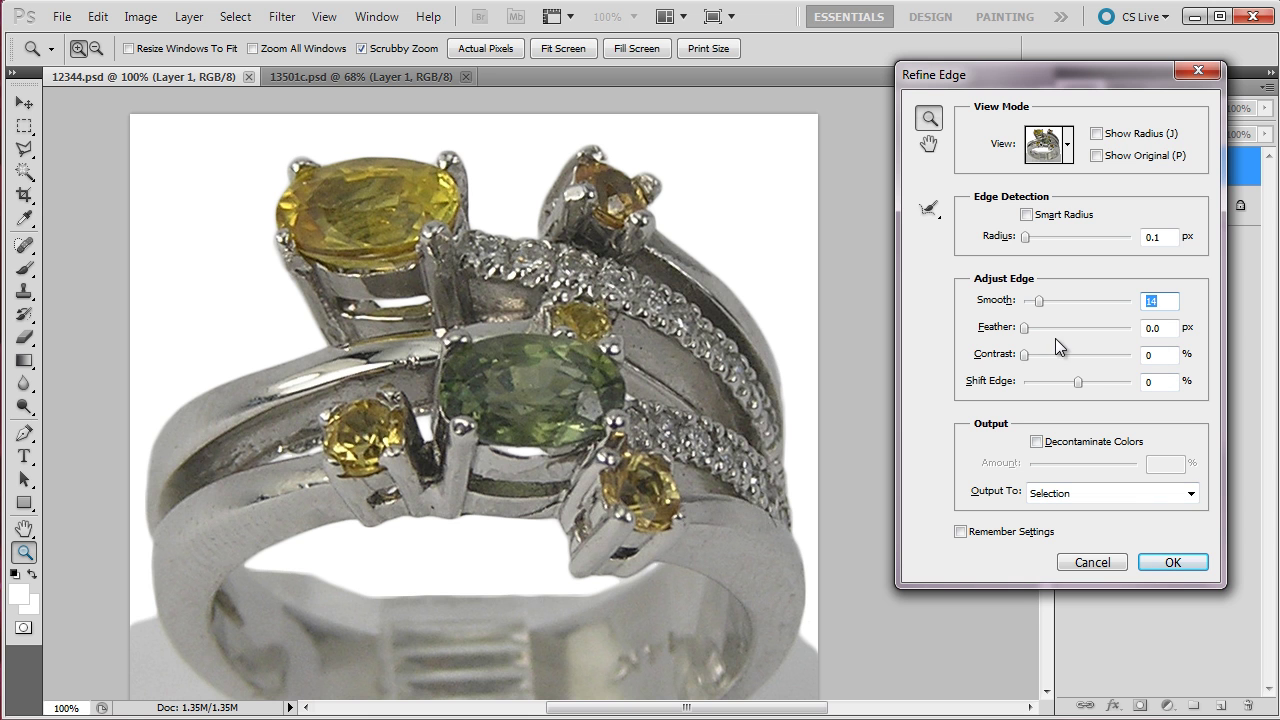
pyautogui.moveTo(1028, 356)
pyautogui.mouseDown()
pyautogui.moveTo(1046, 358)
pyautogui.moveTo(1032, 355)
pyautogui.mouseUp()
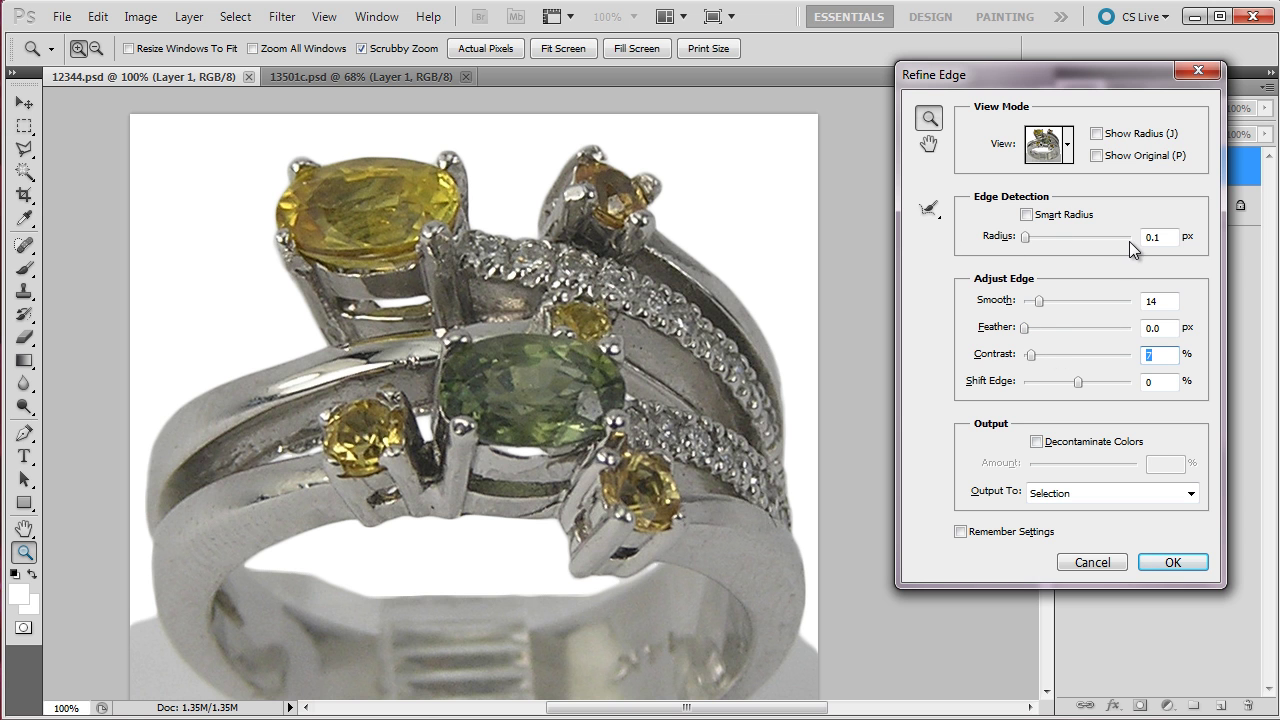
pyautogui.click(1168, 563)
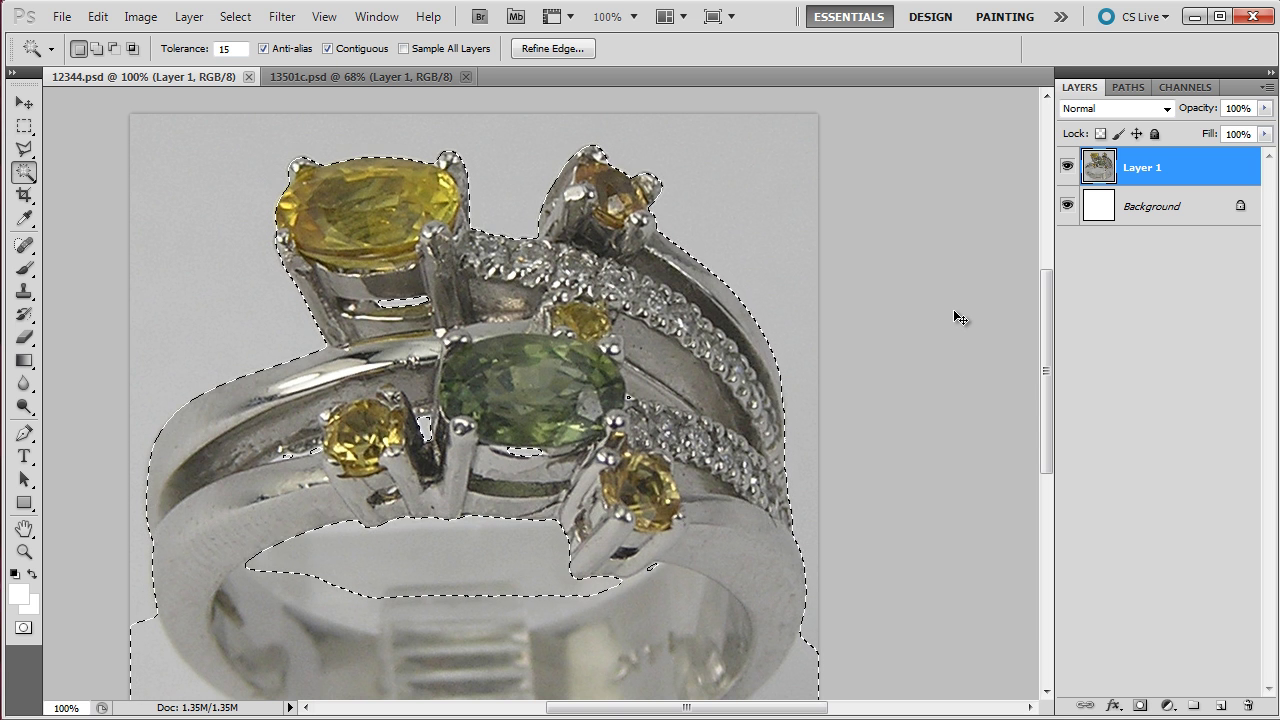
# Step: Copy the selected ring area to a new layer, hide that layer, and make Layer 1 active
pyautogui.hotkey('ctrl', 'j')
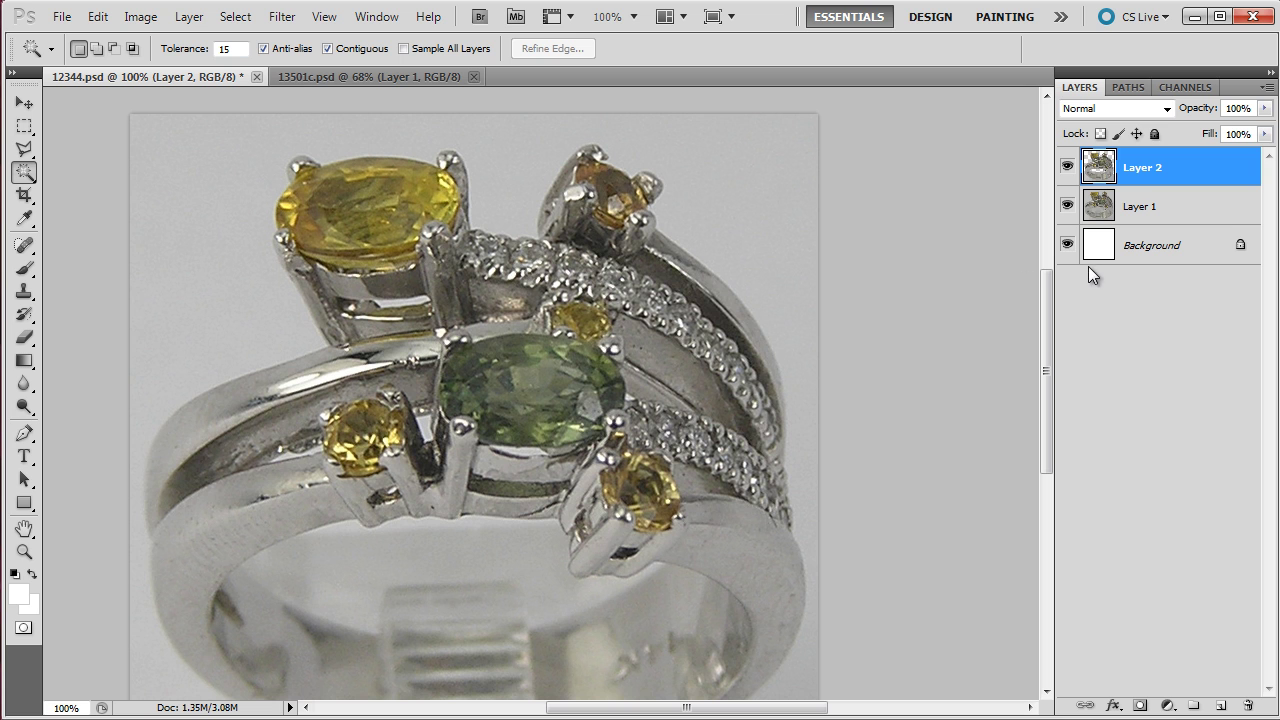
pyautogui.click(1102, 212)
pyautogui.click(1067, 167)
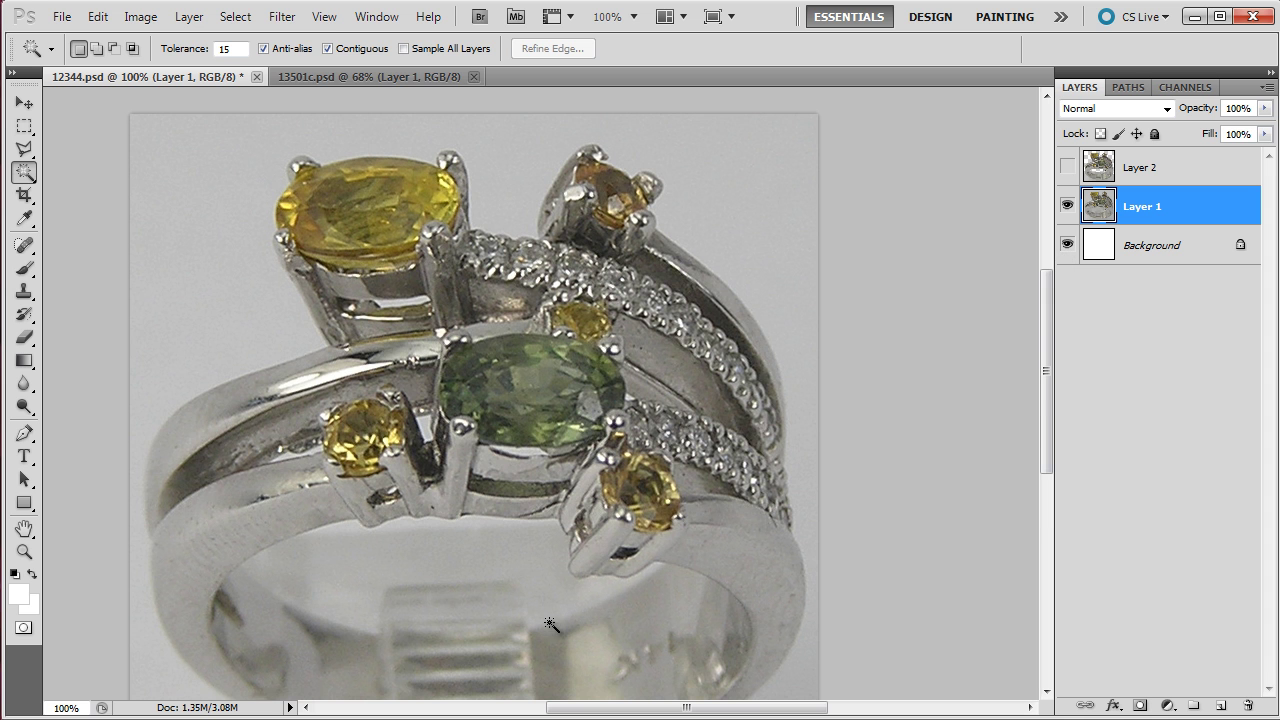
# Step: Outline the background around the lower band and the lower part of the ring's opening on Layer 1 with the Polygonal Lasso
pyautogui.scroll(-3, 560, 580)
pyautogui.scroll(2, 470, 525)
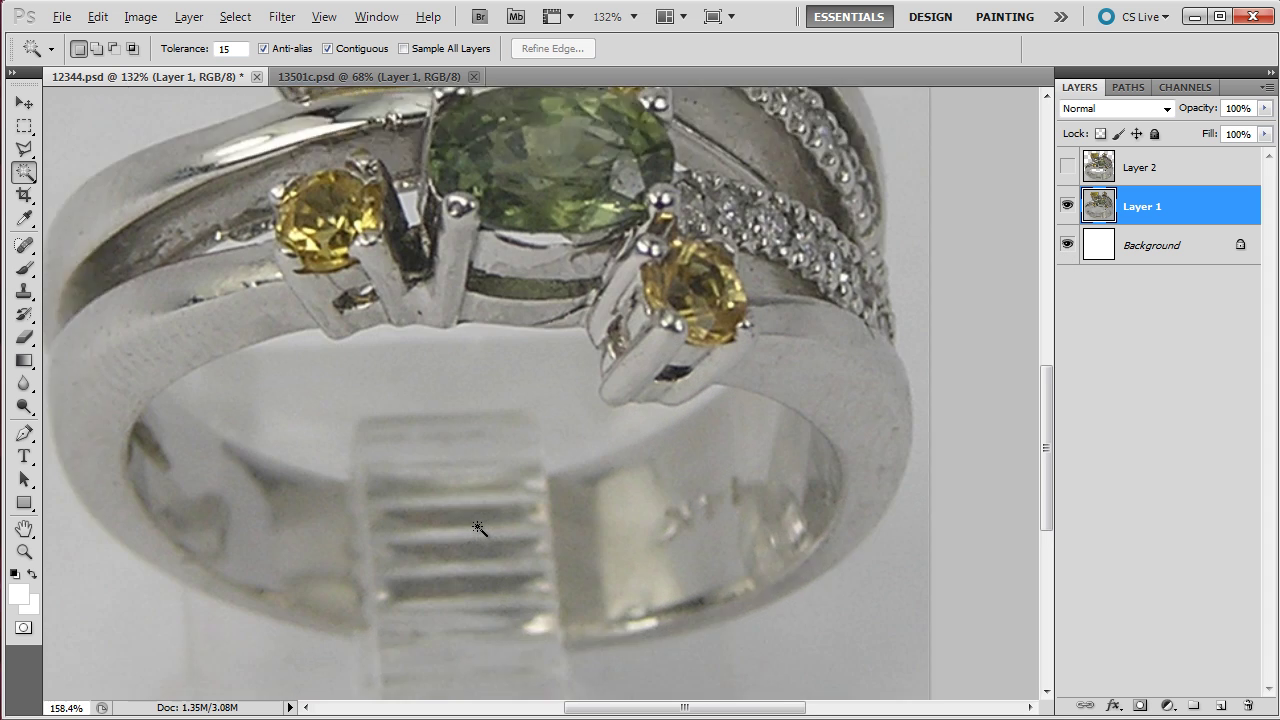
pyautogui.scroll(1, 218, 478)
pyautogui.scroll(-1, 216, 474)
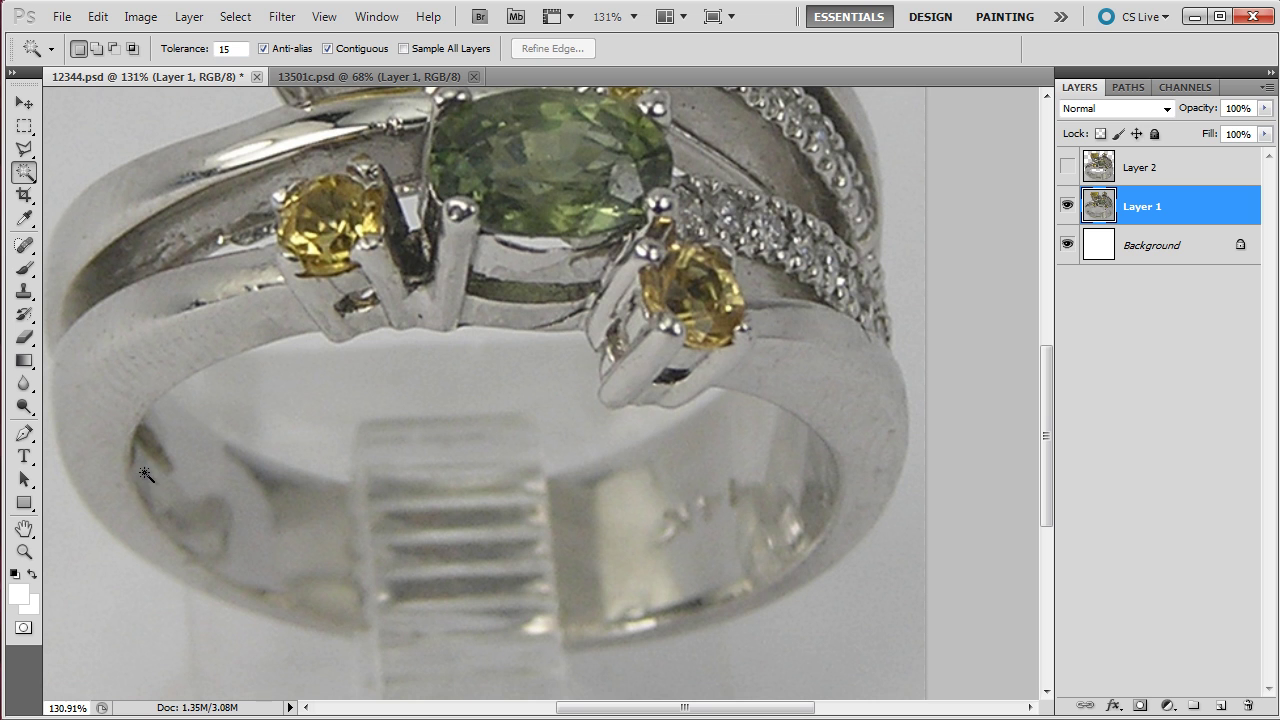
pyautogui.press('l')
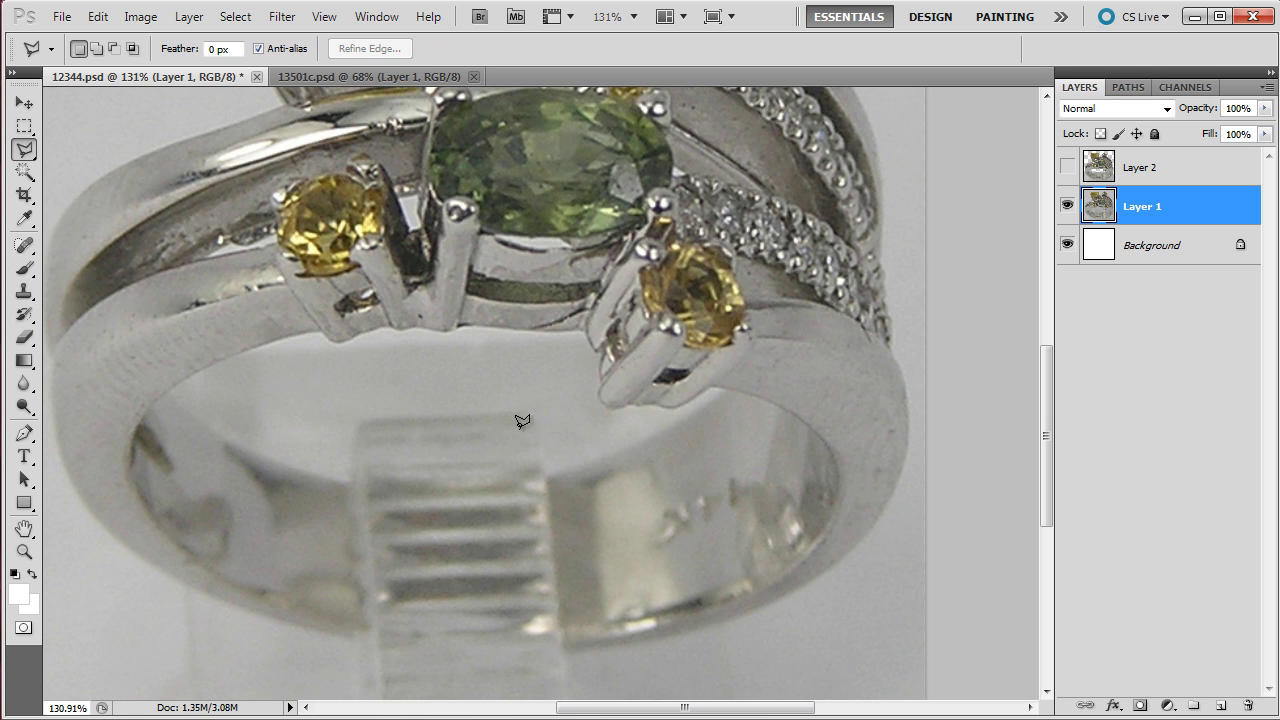
pyautogui.click(58, 452)
pyautogui.moveTo(94, 520)
pyautogui.mouseDown()
pyautogui.moveTo(980, 703)
pyautogui.moveTo(980, 691)
pyautogui.moveTo(625, 697)
pyautogui.moveTo(86, 663)
pyautogui.moveTo(272, 340)
pyautogui.mouseUp()
pyautogui.moveTo(457, 290)
pyautogui.mouseDown()
pyautogui.moveTo(409, 290)
pyautogui.moveTo(880, 323)
pyautogui.moveTo(849, 334)
pyautogui.moveTo(700, 323)
pyautogui.moveTo(545, 295)
pyautogui.mouseUp()
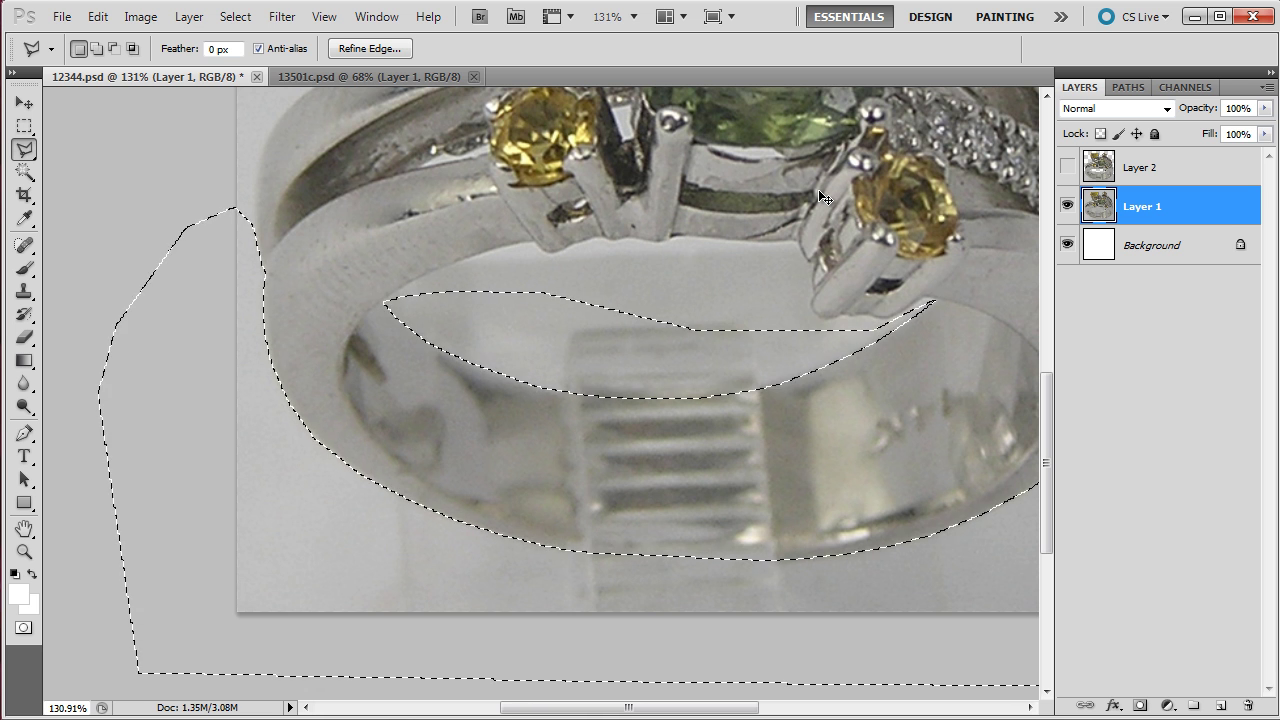
# Step: Refine the edge of the lower background selection with Smooth 31 and Feather 2.8 px, and apply it to the selection
pyautogui.click(354, 56)
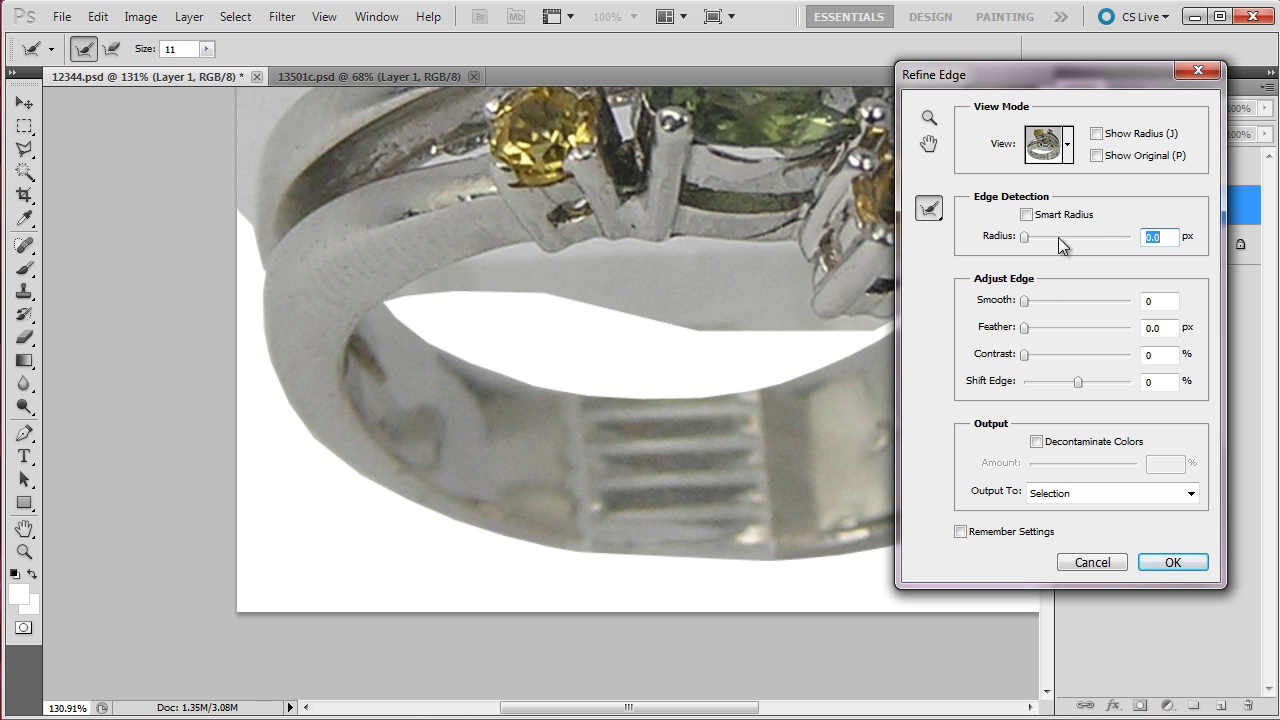
pyautogui.moveTo(1025, 301); pyautogui.dragTo(1060, 310)
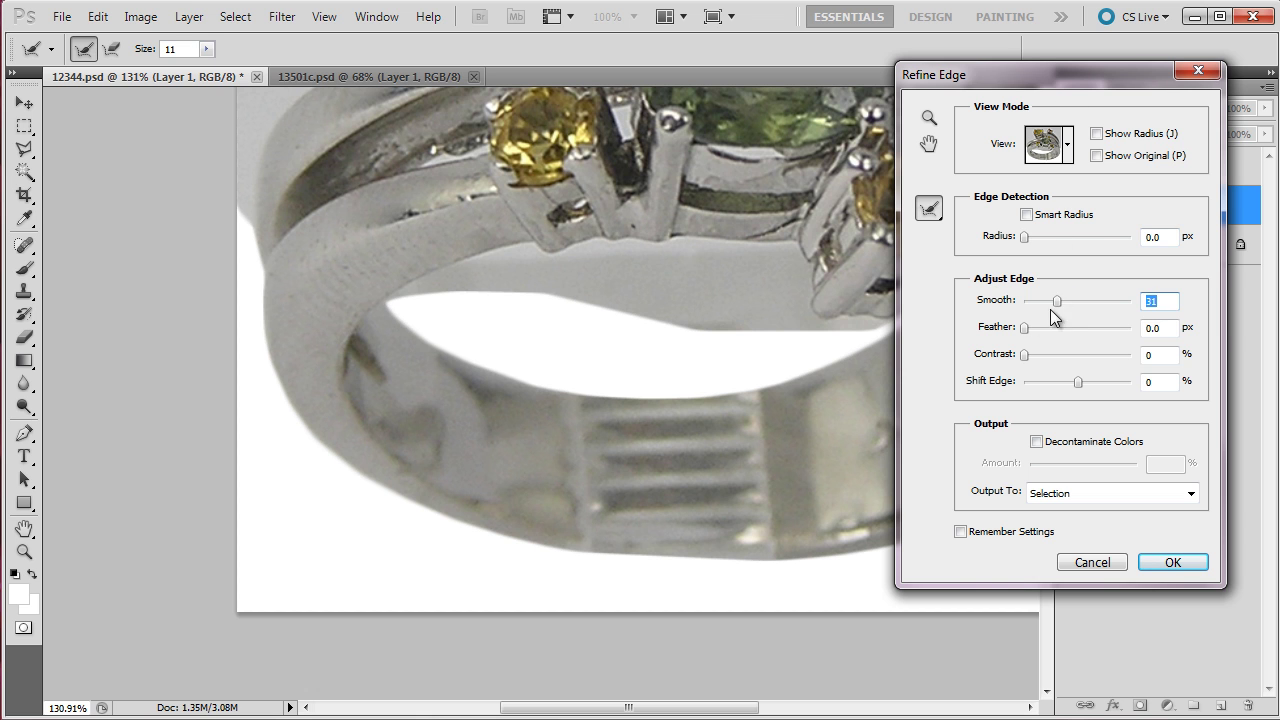
pyautogui.moveTo(1053, 79); pyautogui.dragTo(1004, 97)
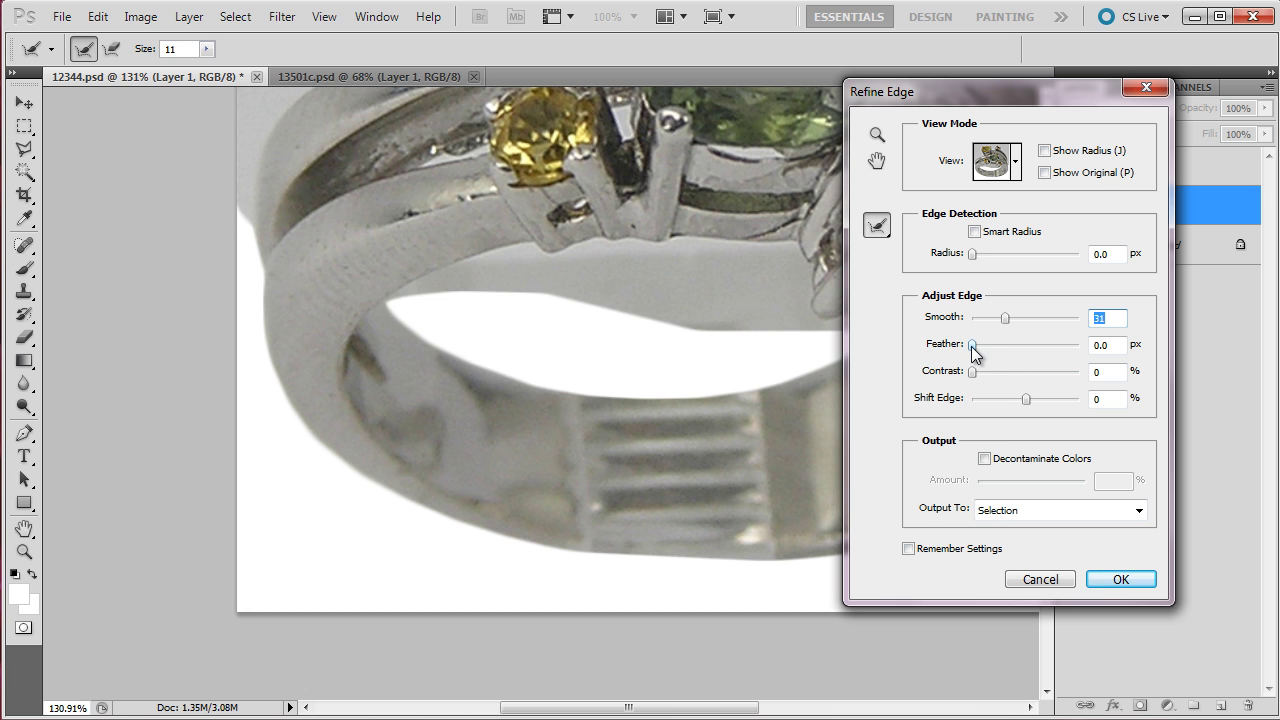
pyautogui.moveTo(987, 342); pyautogui.dragTo(991, 344)
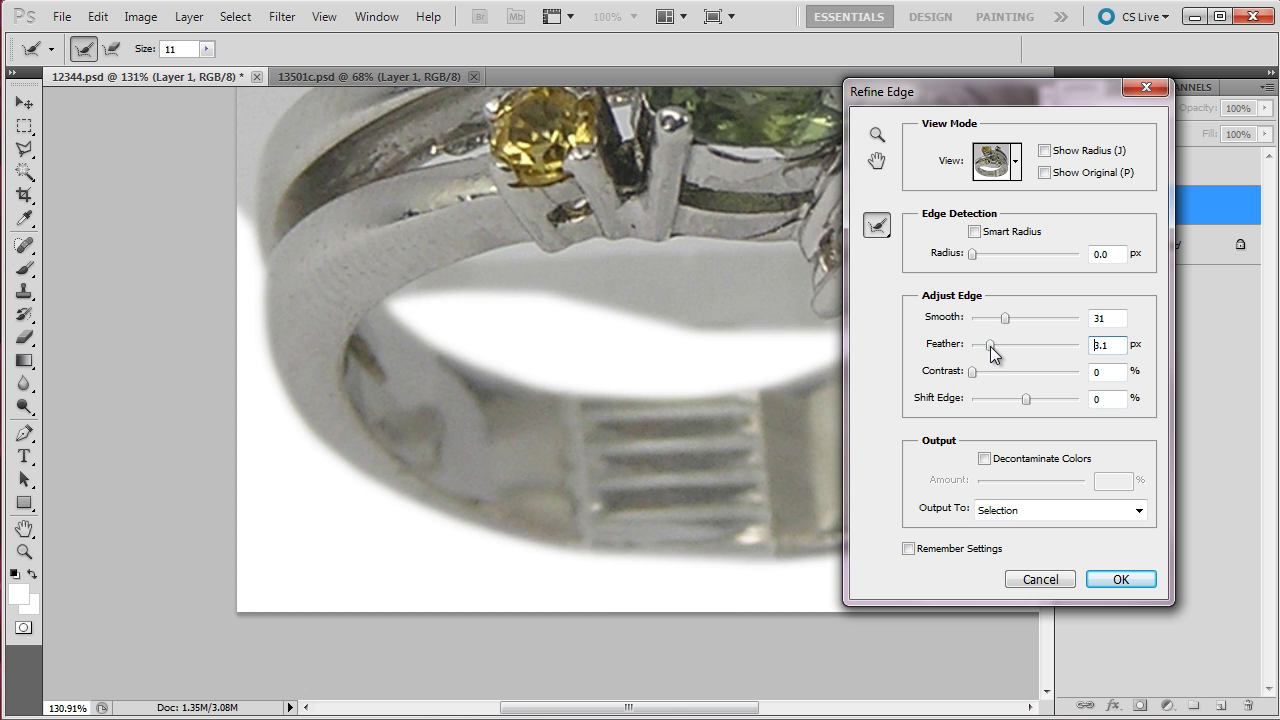
pyautogui.moveTo(990, 346); pyautogui.dragTo(988, 346)
pyautogui.moveTo(1008, 112); pyautogui.dragTo(255, 172)
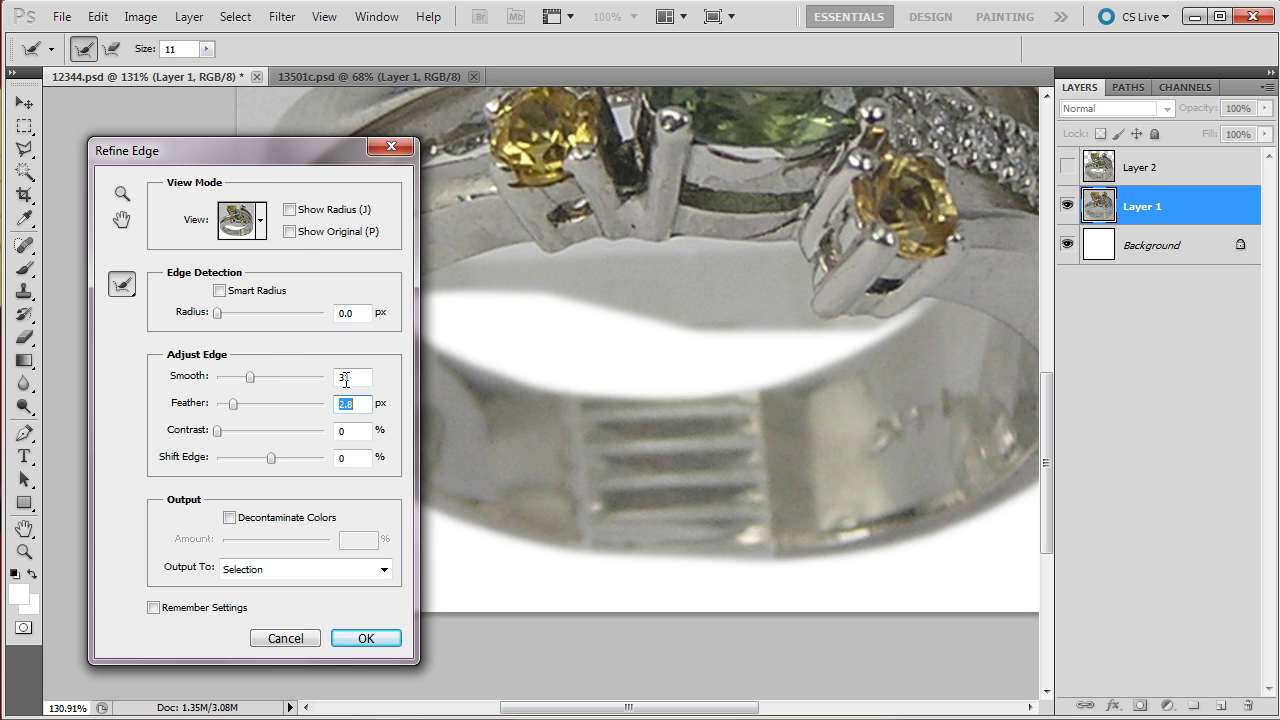
pyautogui.click(290, 233)
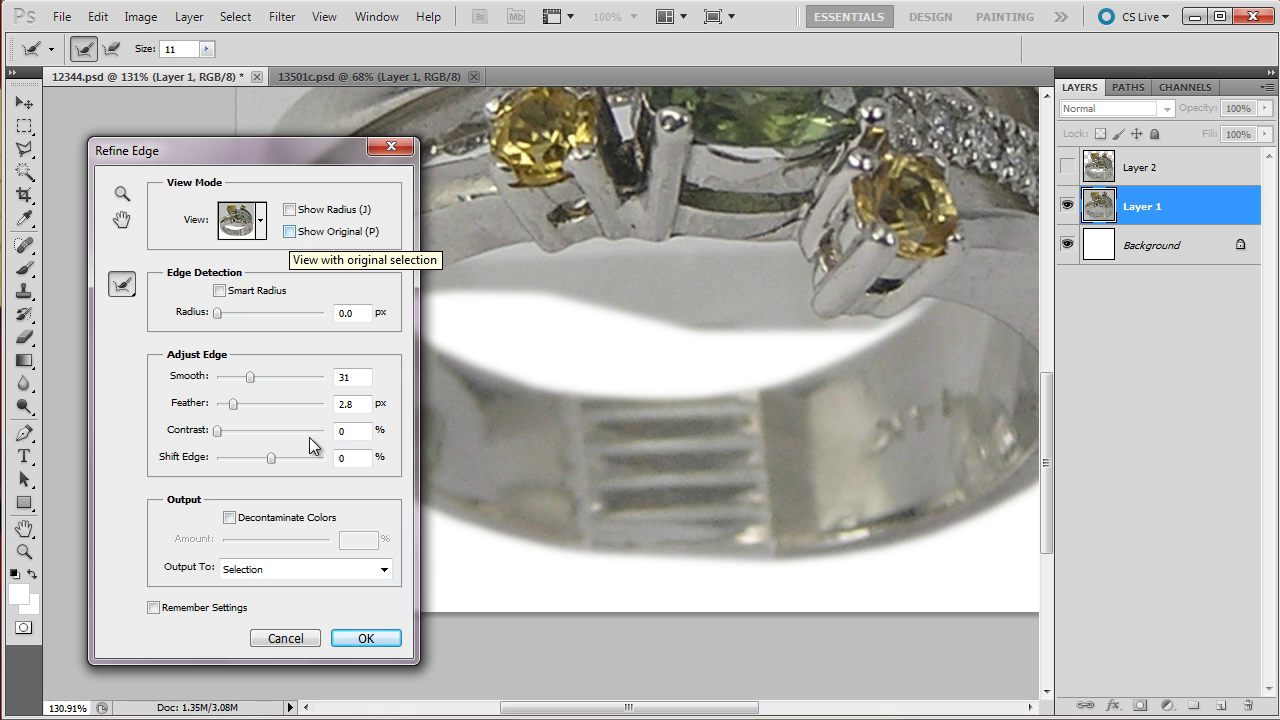
pyautogui.click(366, 639)
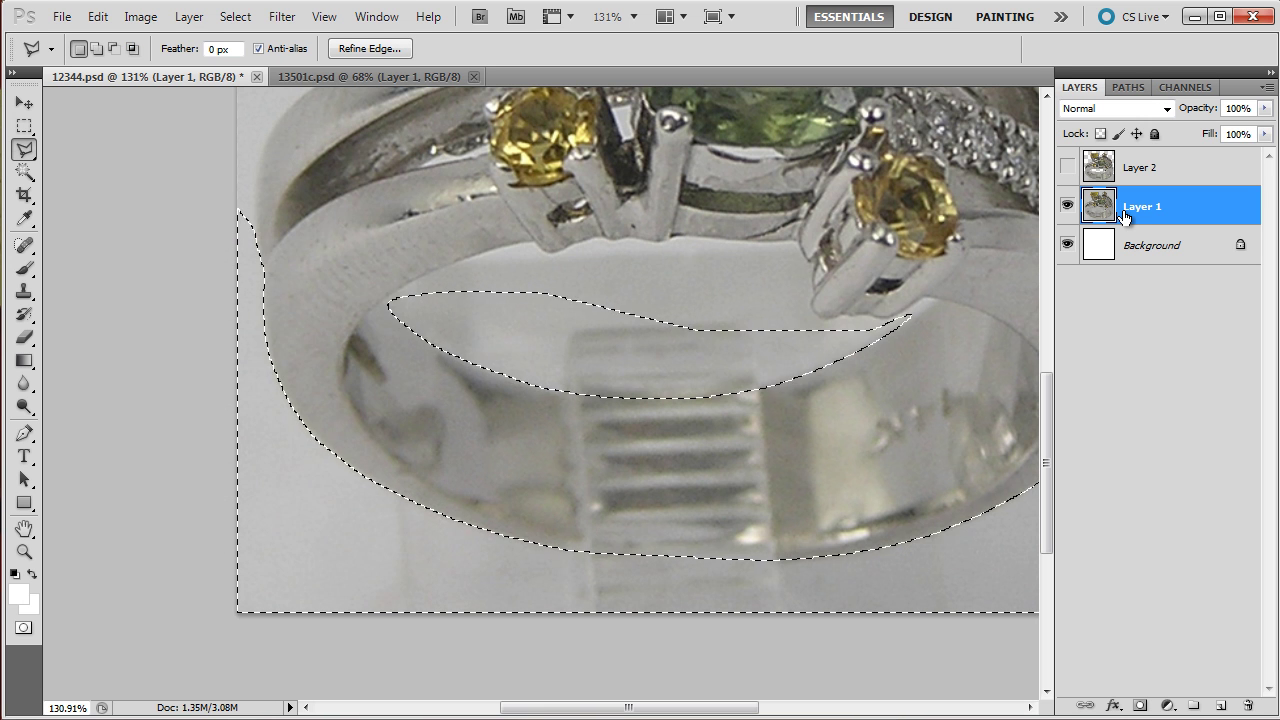
# Step: Copy the selected area to a new layer, then activate and show Layer 2 with the new layer and Layer 1 hidden
pyautogui.hotkey('ctrl', 'j')
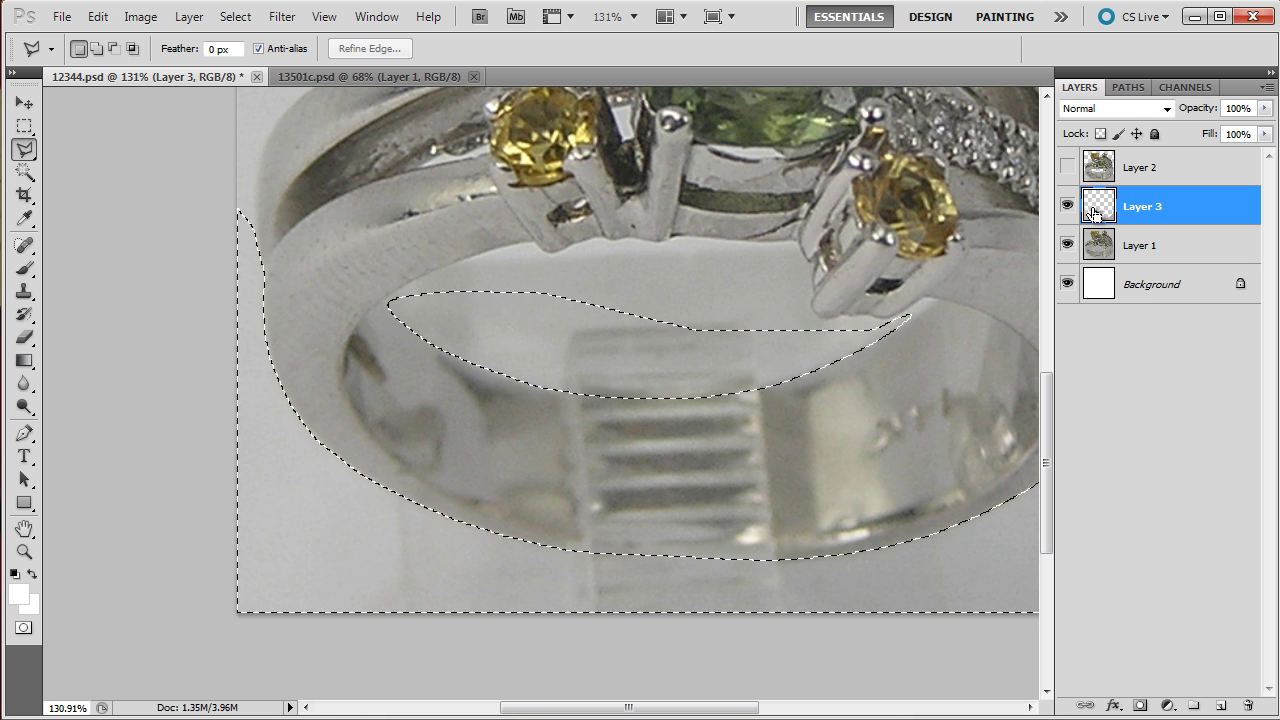
pyautogui.click(1121, 176)
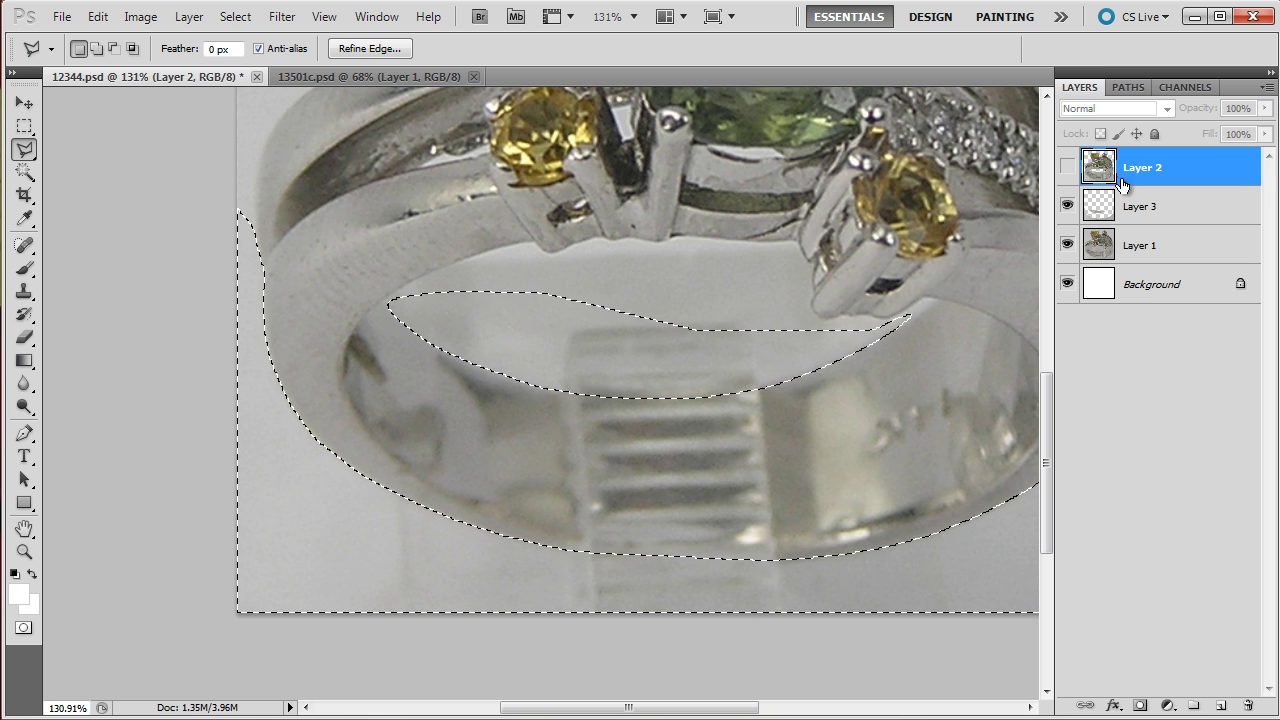
pyautogui.click(1067, 167)
pyautogui.click(1067, 245)
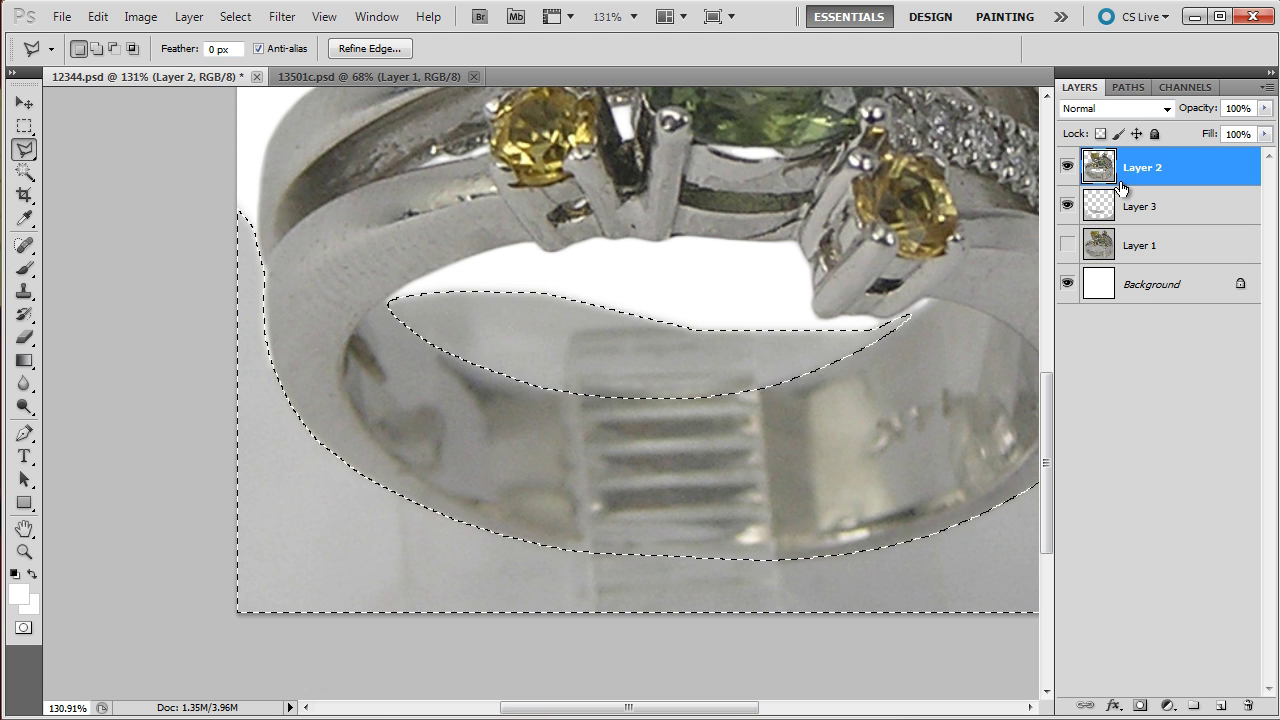
pyautogui.click(1067, 206)
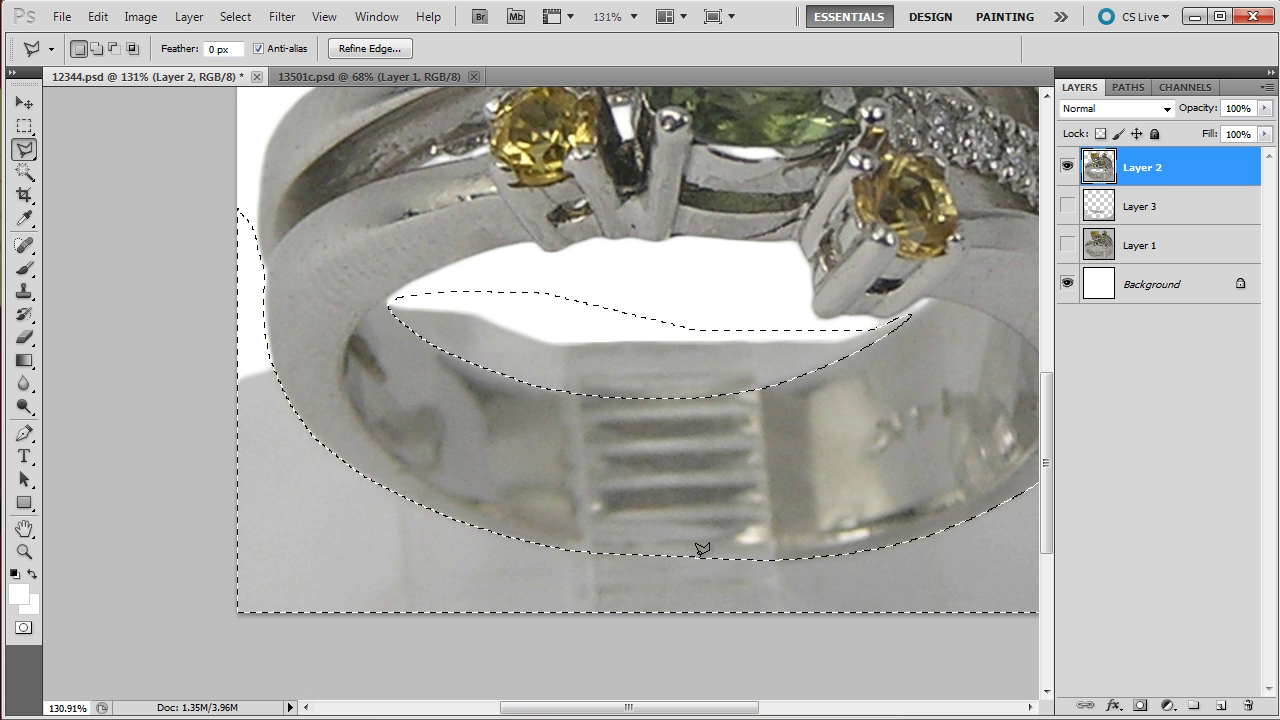
# Step: Set the Polygonal Lasso feather to 5 px and subtract a narrow strip along the band's bottom edge from the selection
pyautogui.scroll(4, 700, 548)
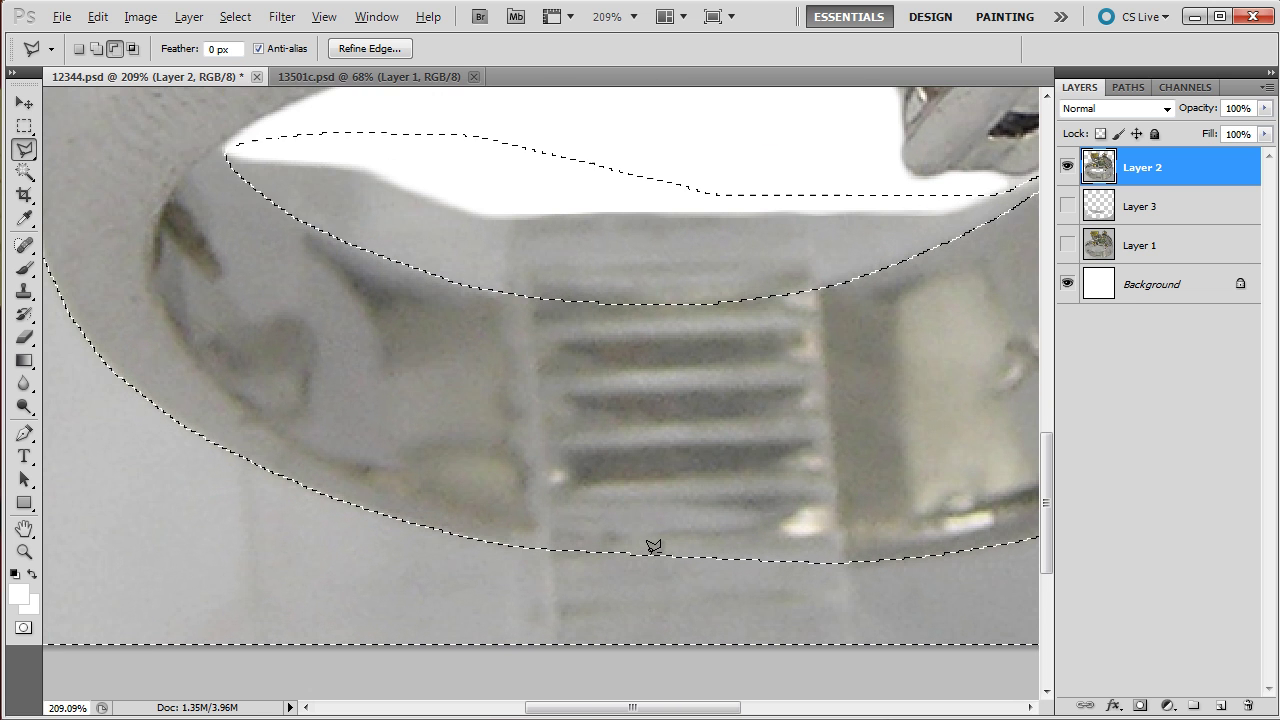
pyautogui.scroll(1, 651, 543)
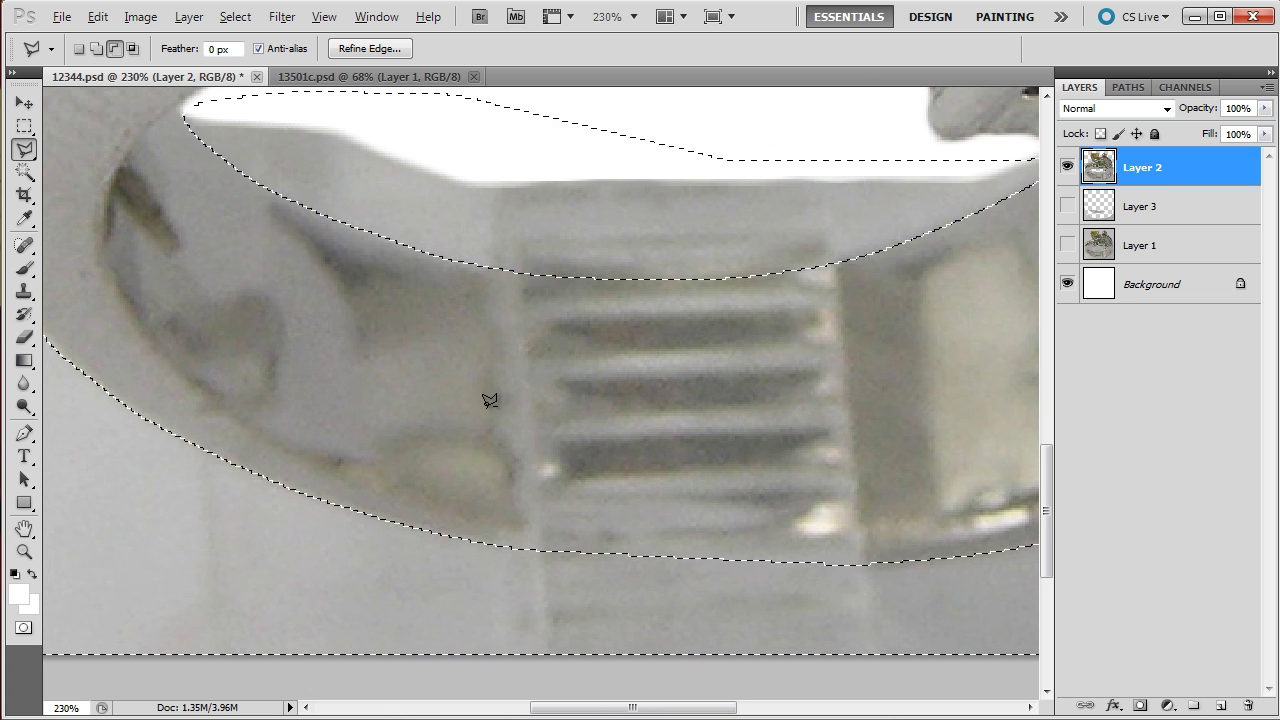
pyautogui.click(220, 49)
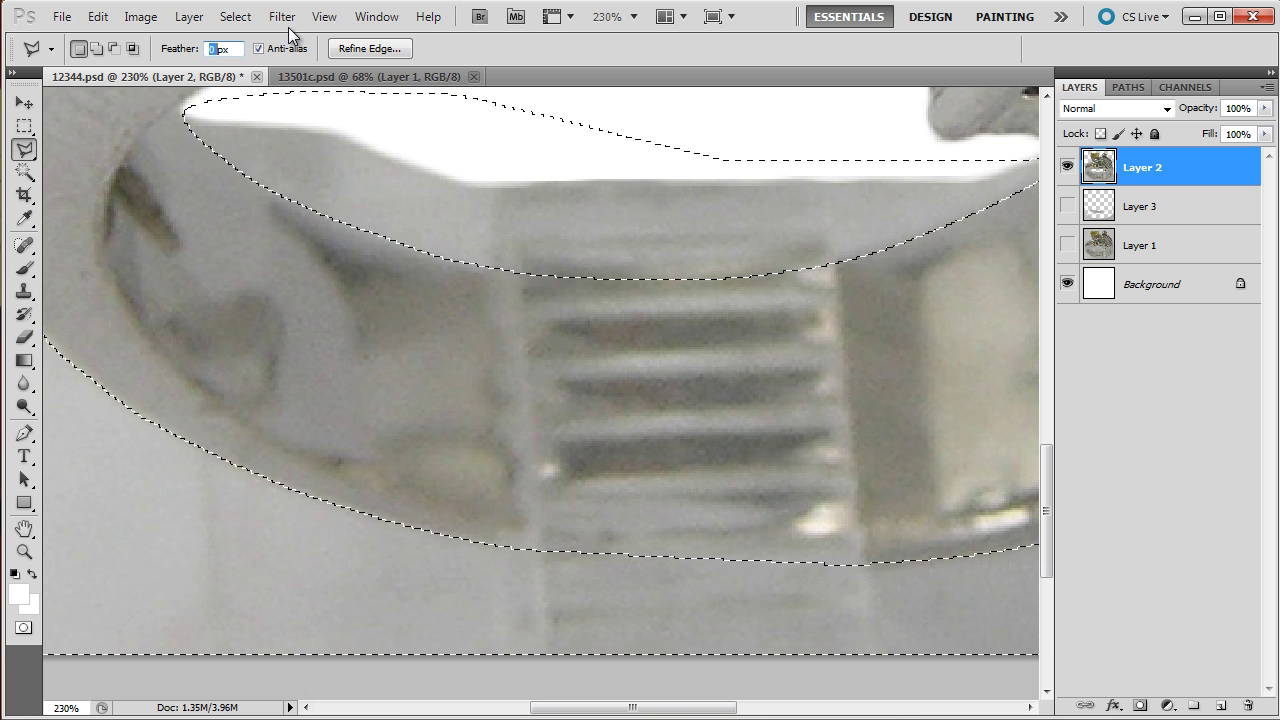
pyautogui.write('5')
pyautogui.keyDown('alt'); pyautogui.click(437, 497); pyautogui.keyUp('alt')
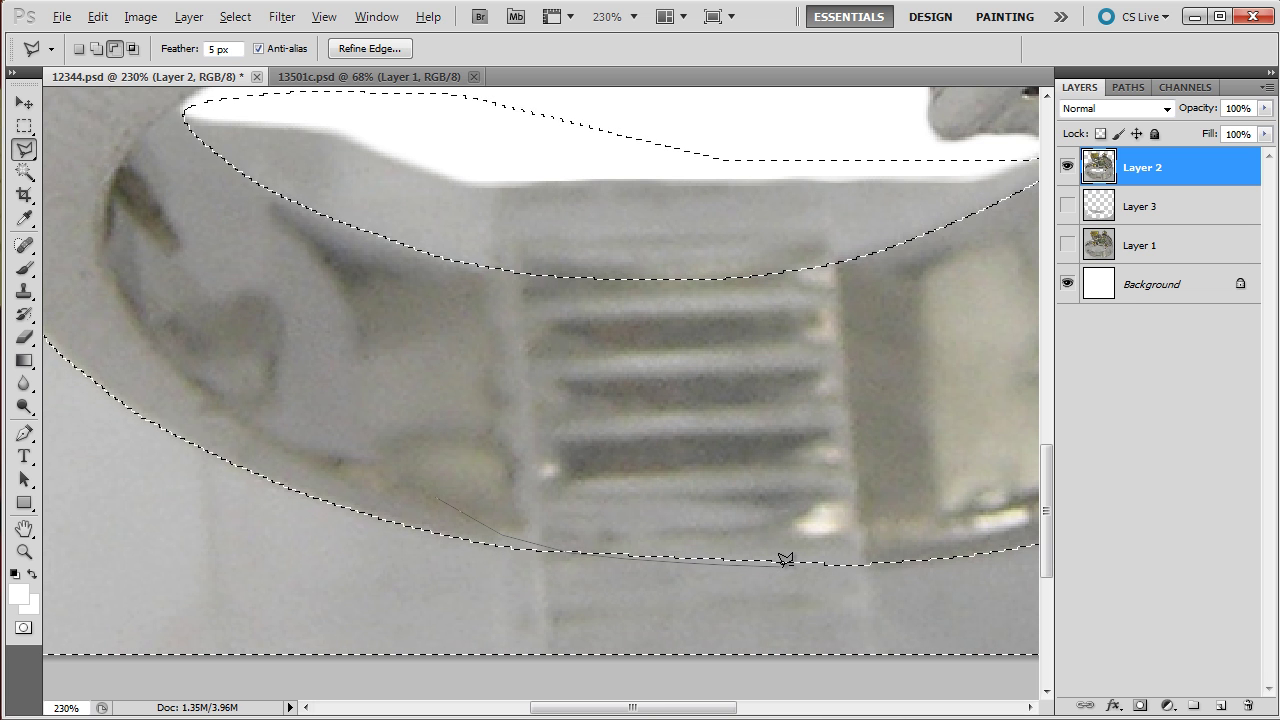
pyautogui.doubleClick(849, 557)
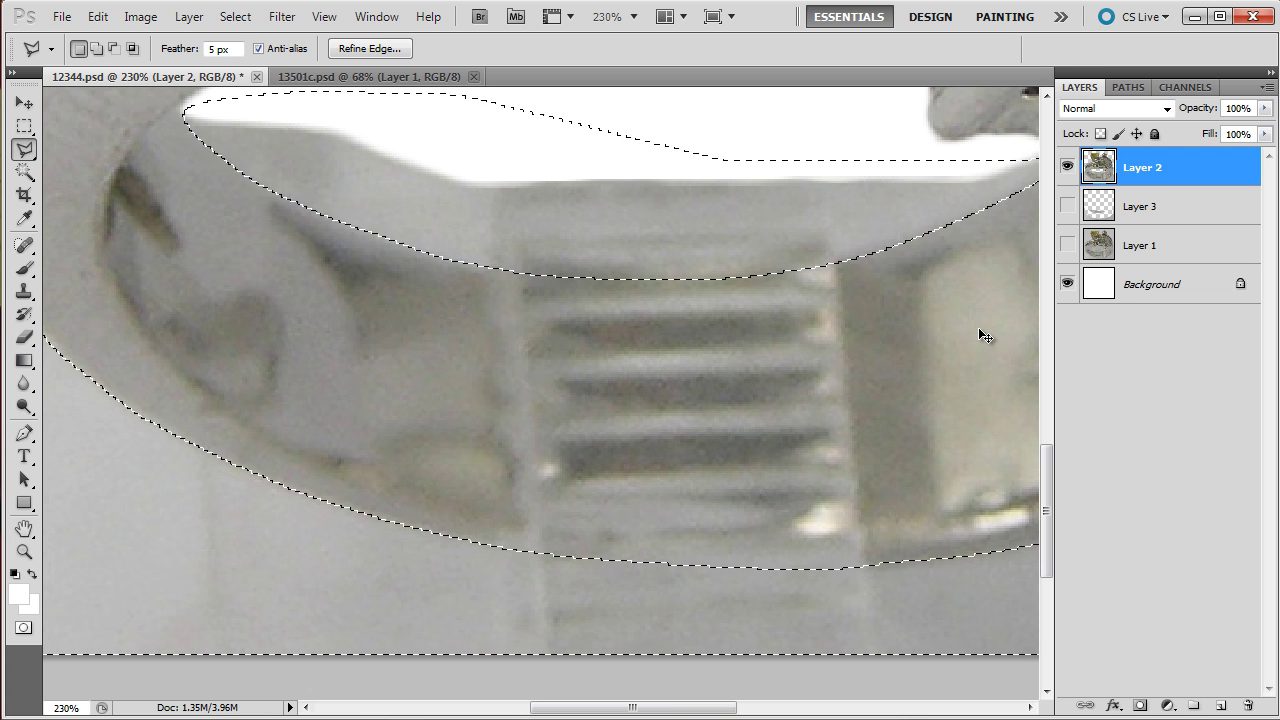
pyautogui.hotkey('ctrl', 'alt', 'z')
# Step: Delete the selected grey background from Layer 2, clear the selection, and save the document
pyautogui.hotkey('ctrl', '0')
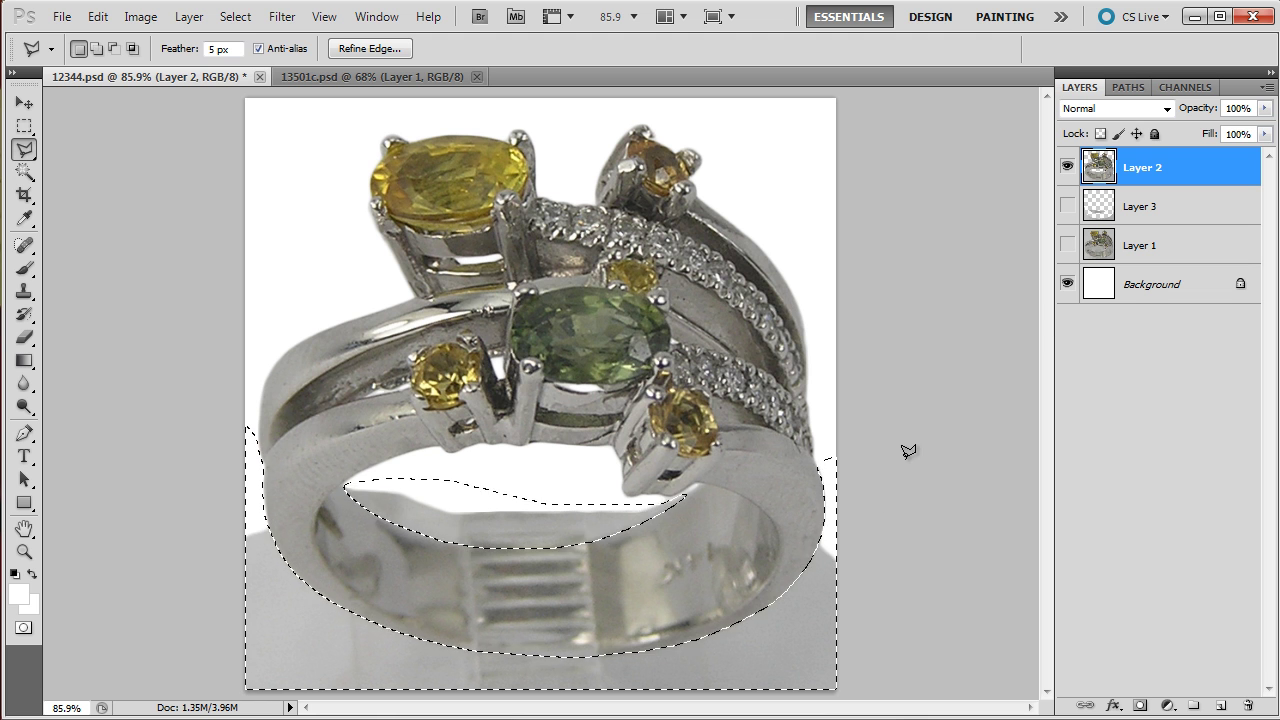
pyautogui.press('Delete')
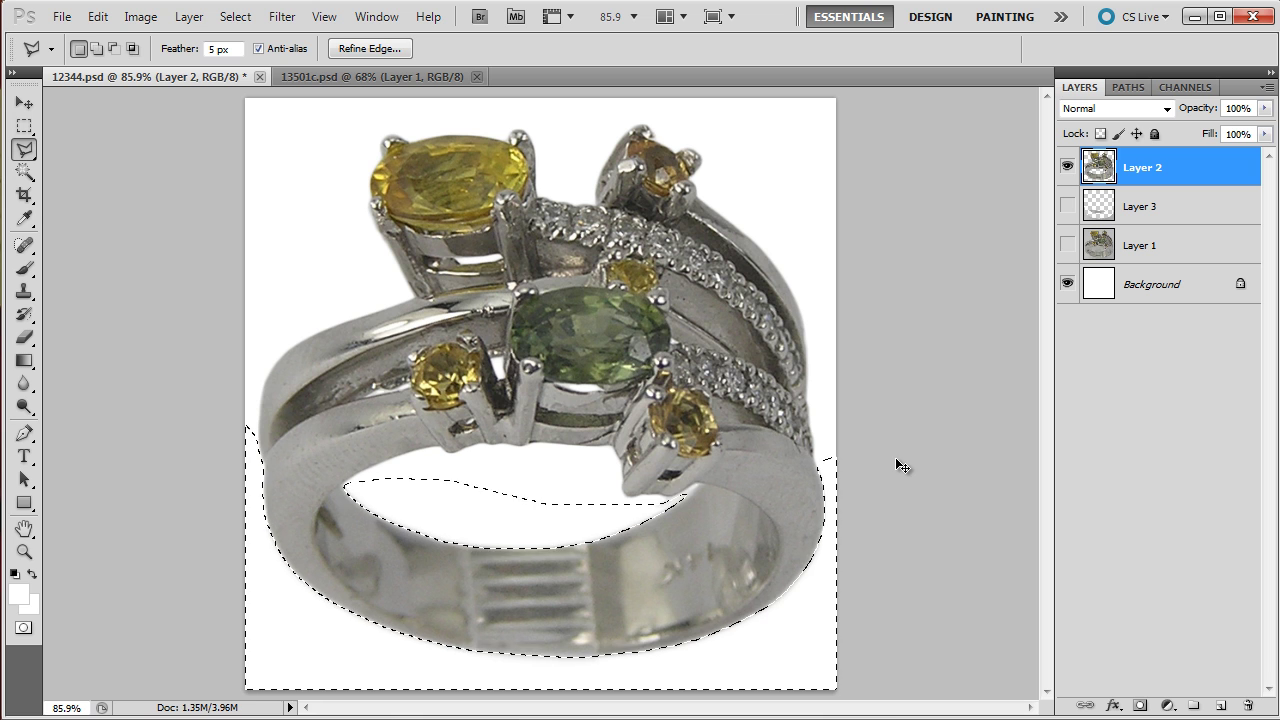
pyautogui.hotkey('ctrl', 'd')
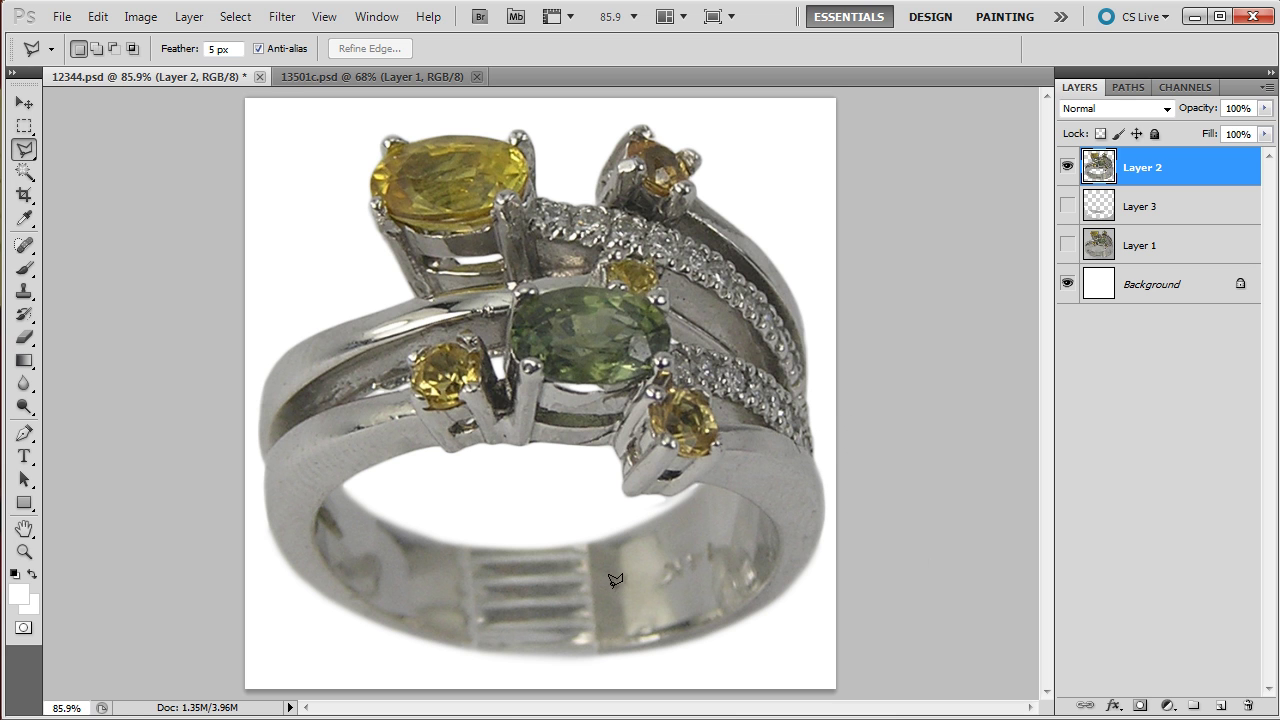
pyautogui.hotkey('ctrl', 's')
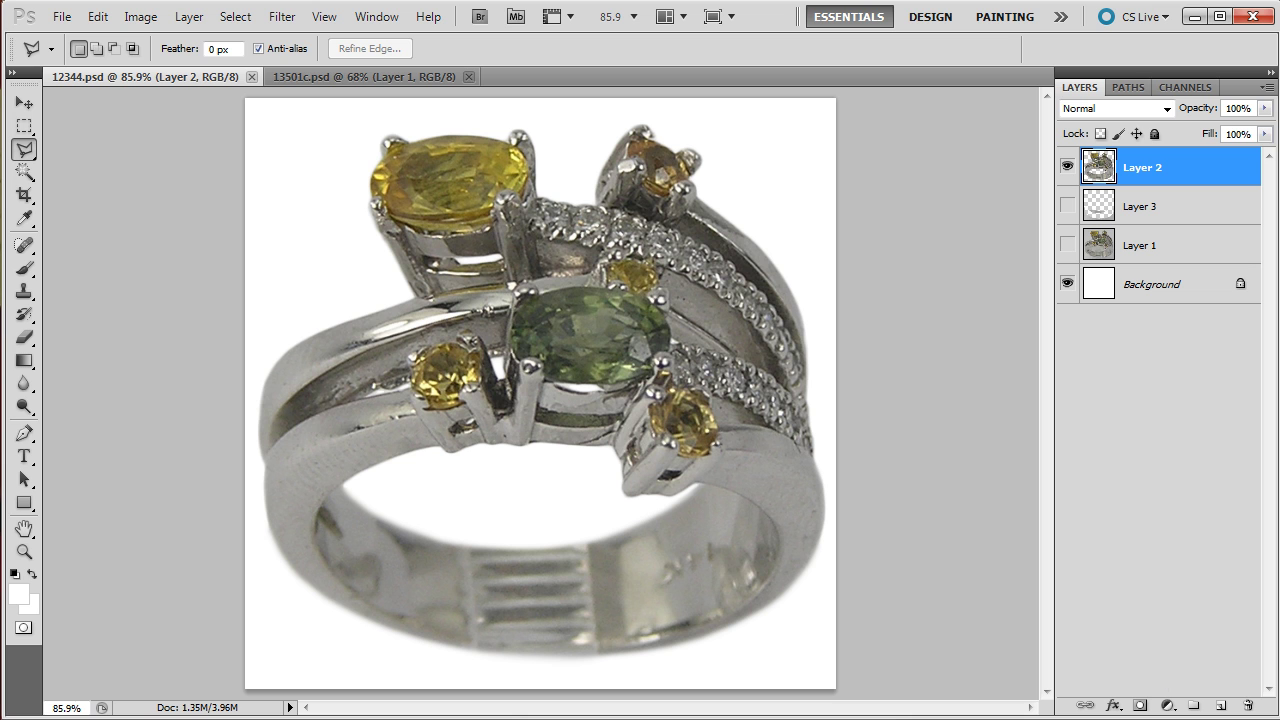